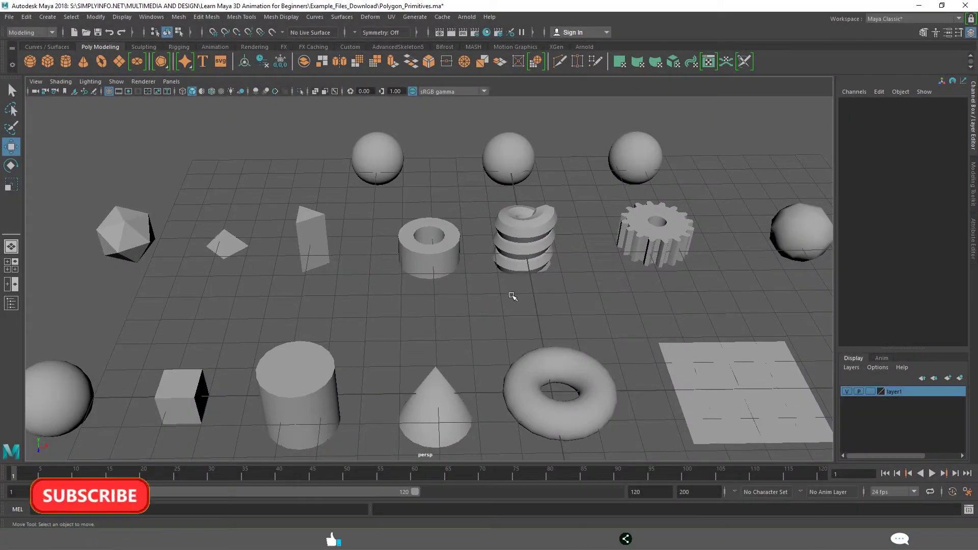
- Hide the example primitives by turning off the visibility of layer1
alt+middle_drag(559, 307, 563, 302)
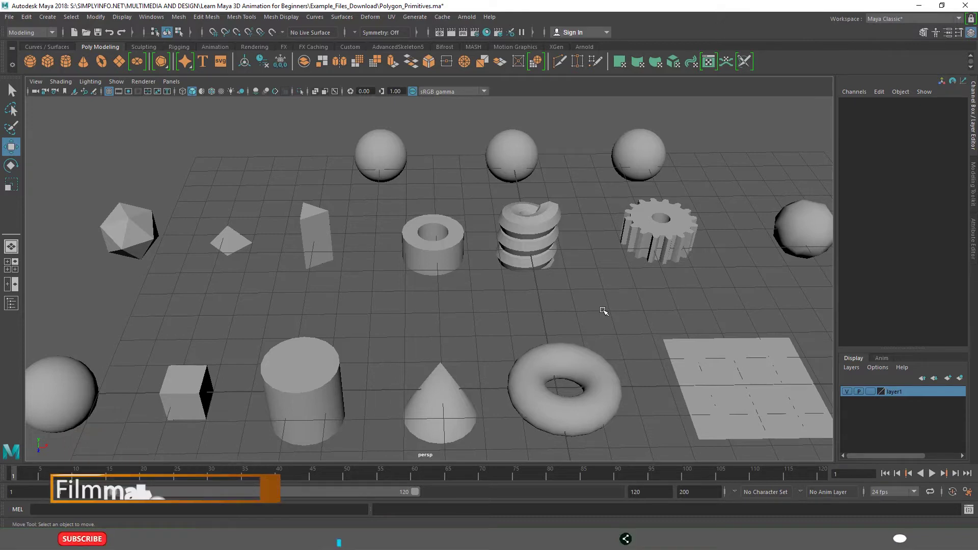
click(848, 391)
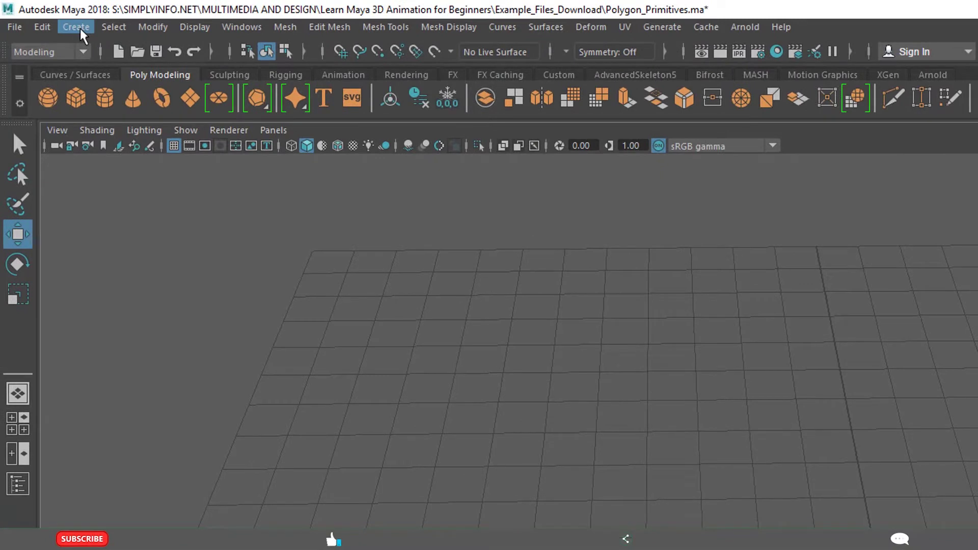
- Create a default polygon sphere at the origin, frame it to inspect its shape, and delete it
click(82, 32)
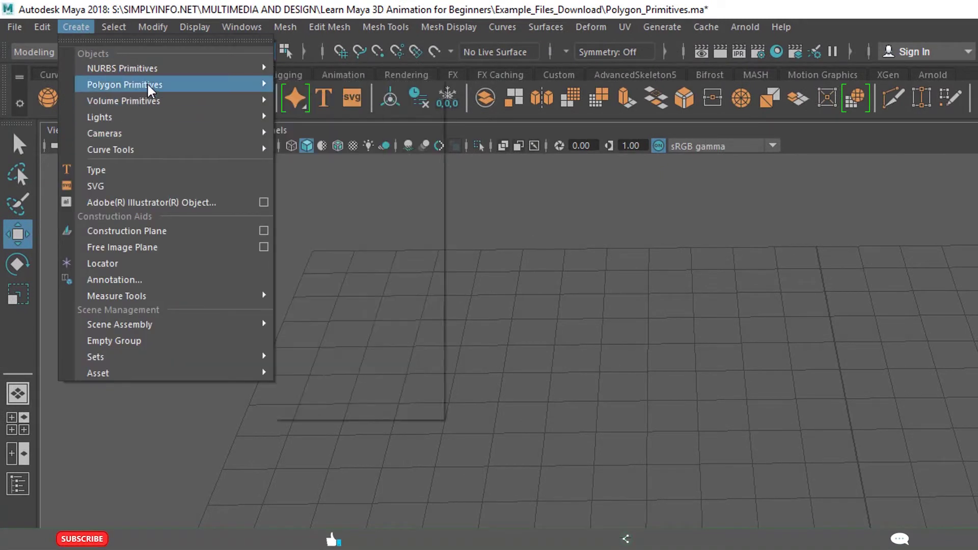
mouse_move(218, 84)
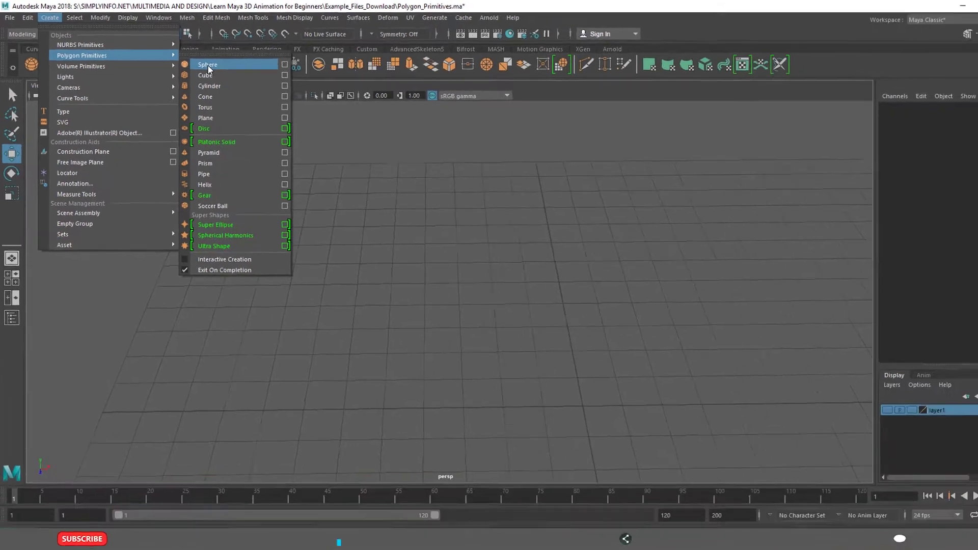
click(326, 97)
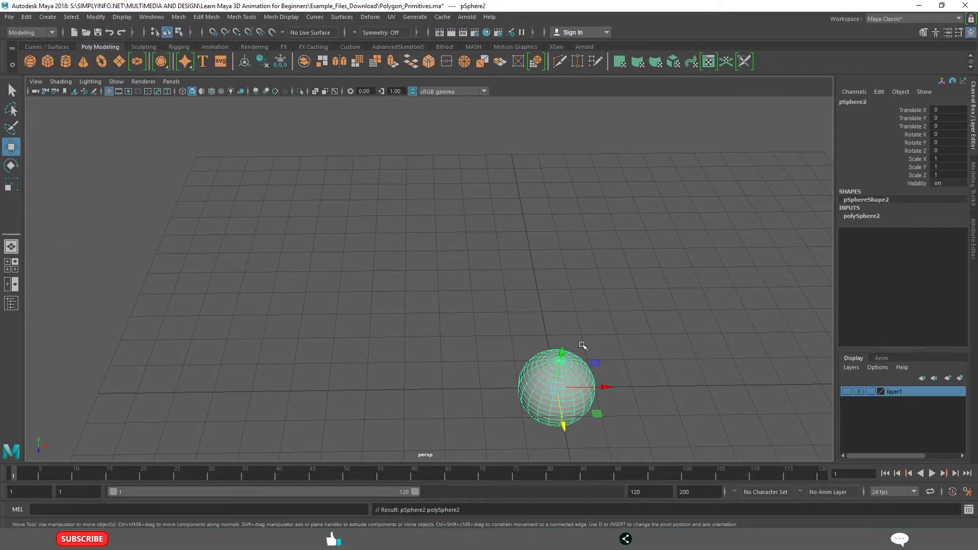
key(f)
alt+drag(561, 373, 501, 379)
scroll(526, 349, down, 6)
scroll(530, 345, up, 3)
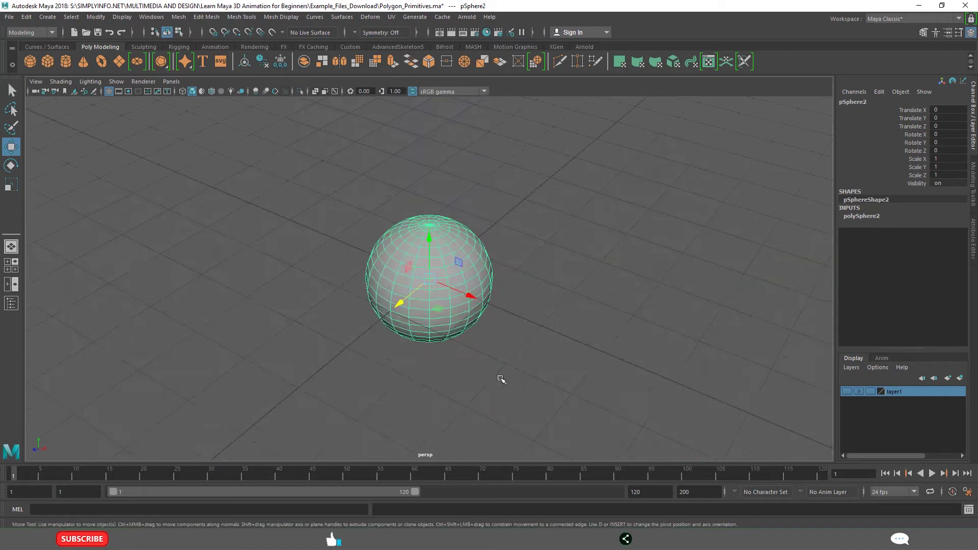
key(Delete)
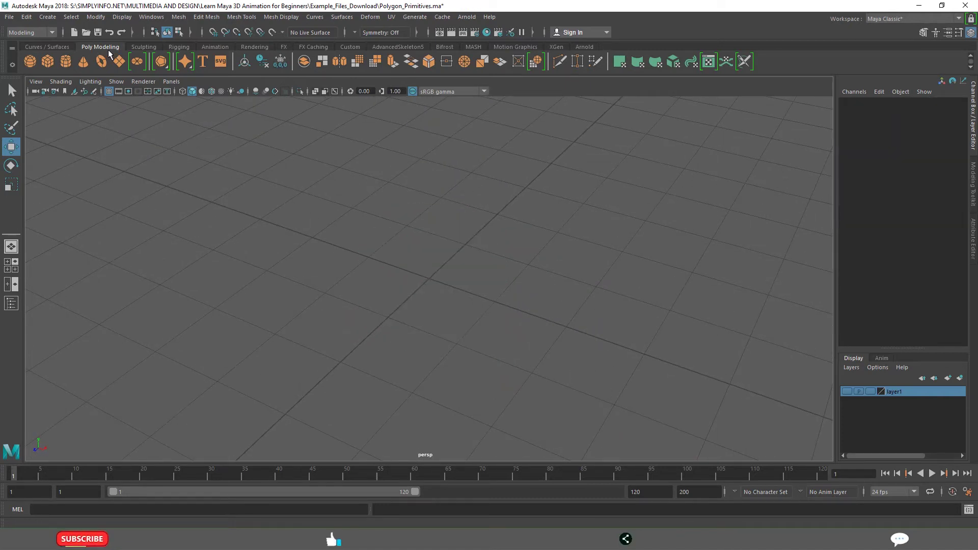
- Create another default polygon sphere from the Poly Modeling shelf, deselect it, and delete it again
click(30, 62)
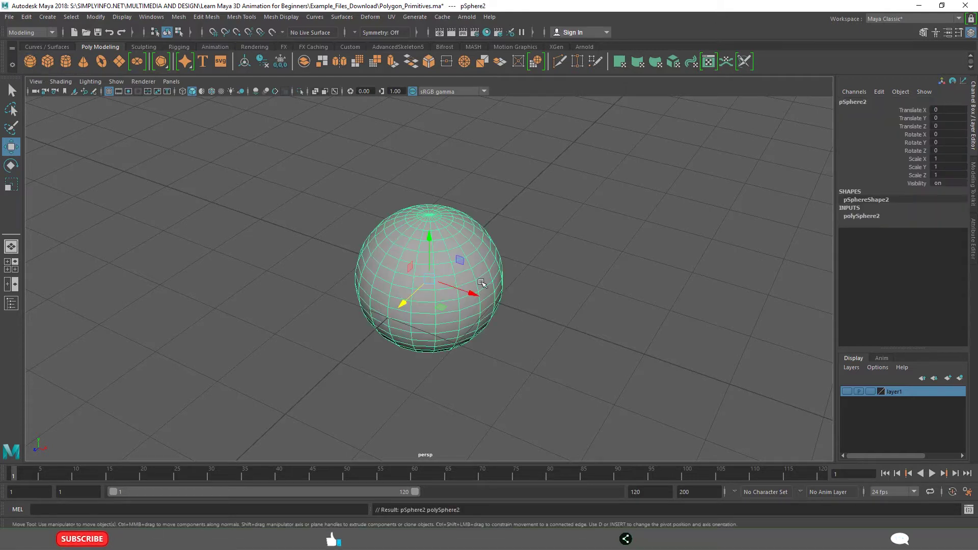
click(533, 199)
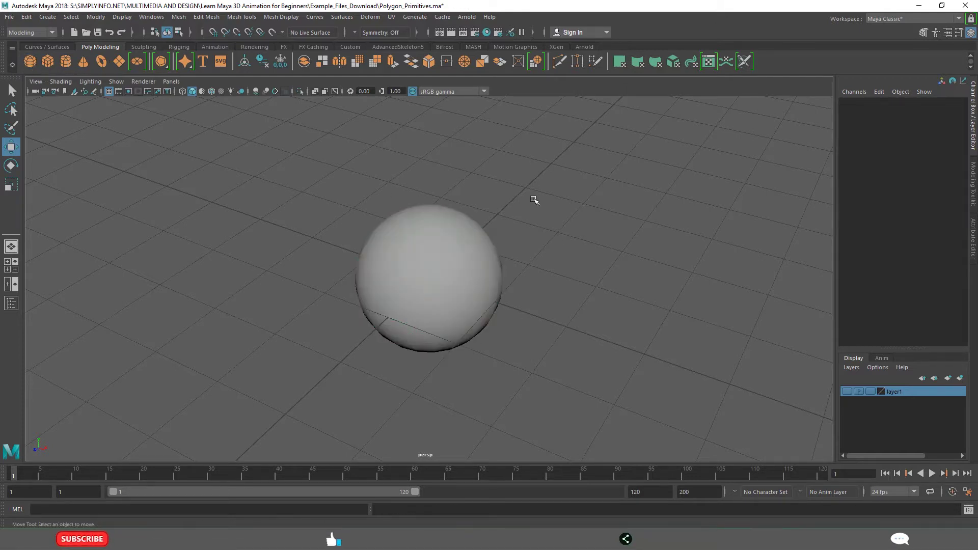
drag(533, 199, 326, 357)
key(Delete)
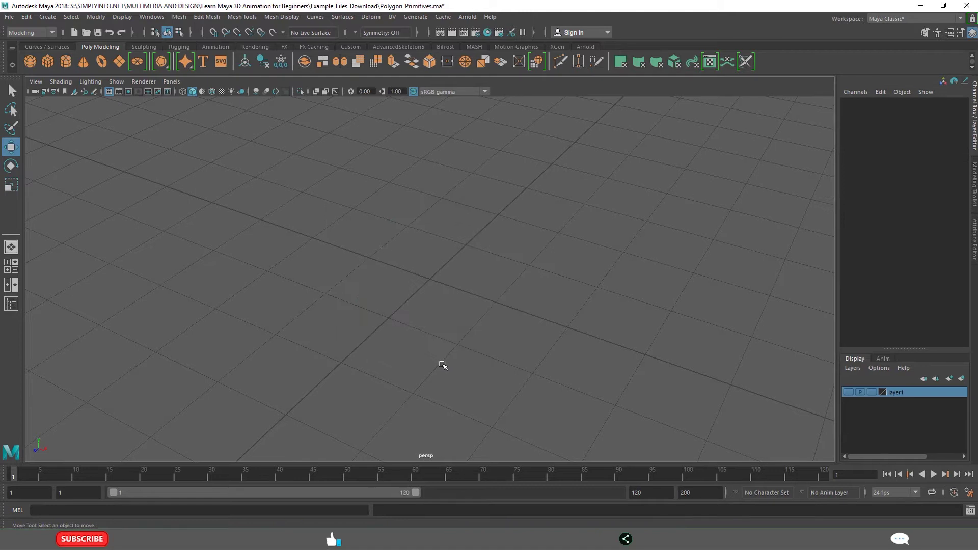
- Detach the list of Polygon Primitives as a floating window and place it beside the working area
click(80, 29)
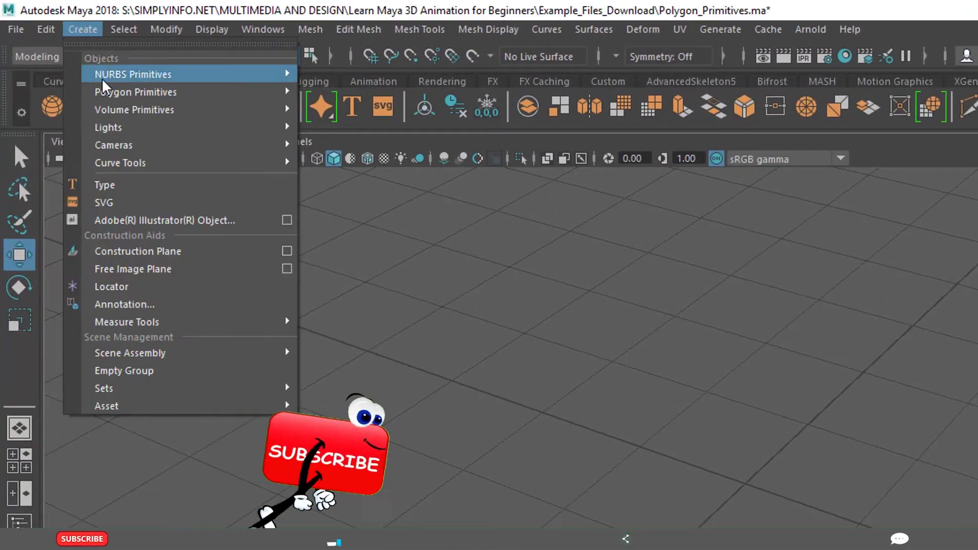
mouse_move(145, 92)
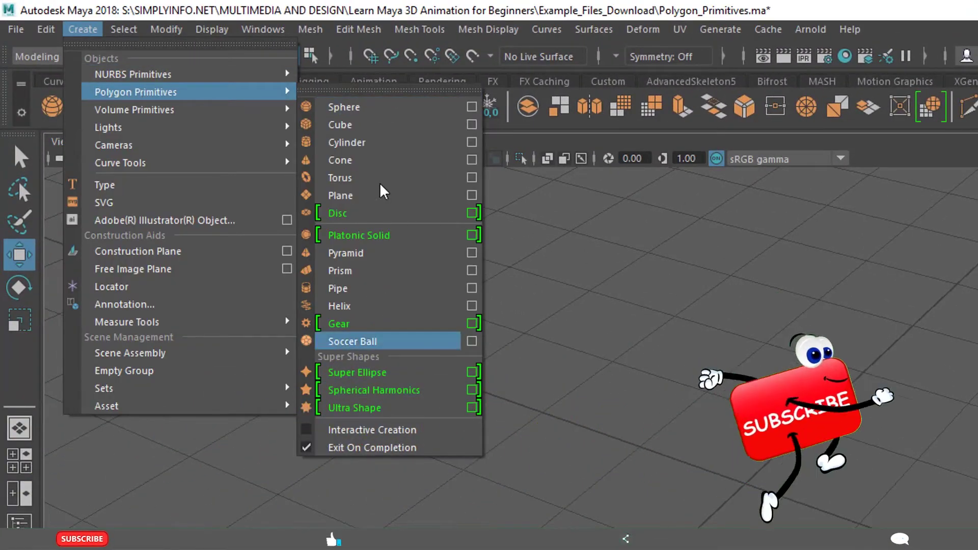
click(383, 91)
drag(421, 74, 181, 199)
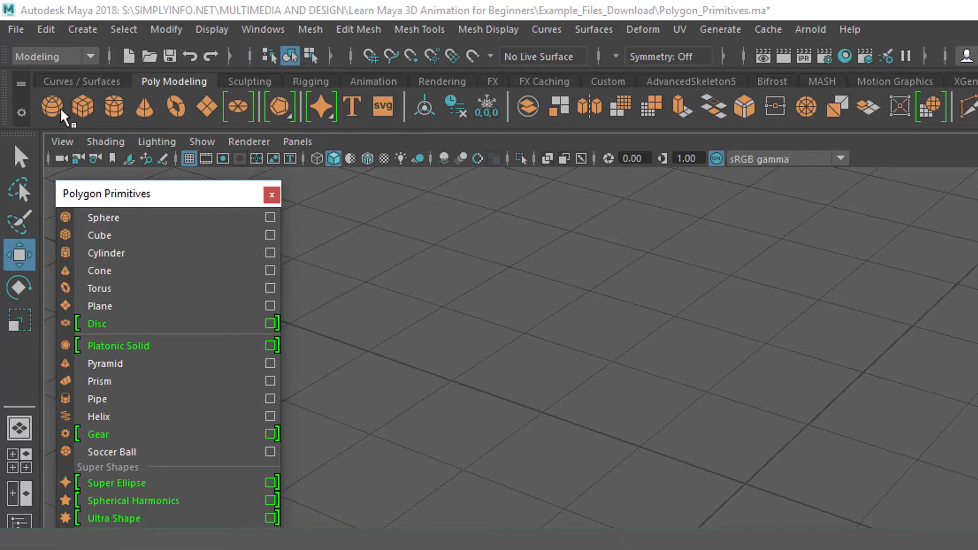
click(80, 83)
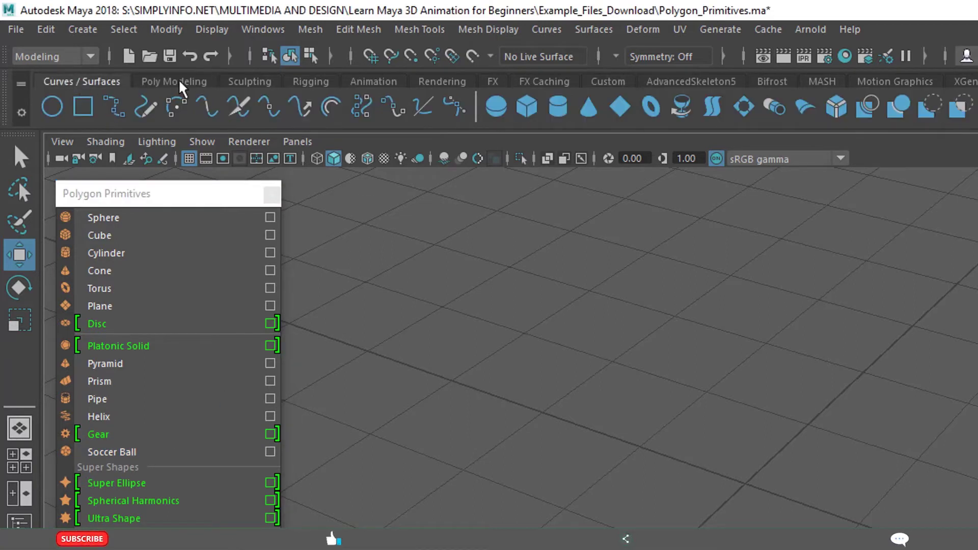
click(252, 82)
click(322, 83)
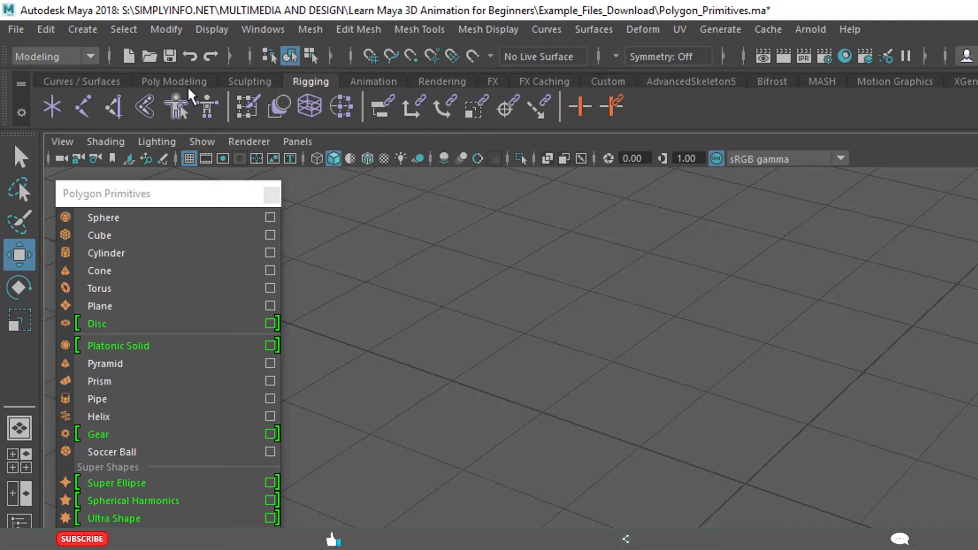
click(176, 82)
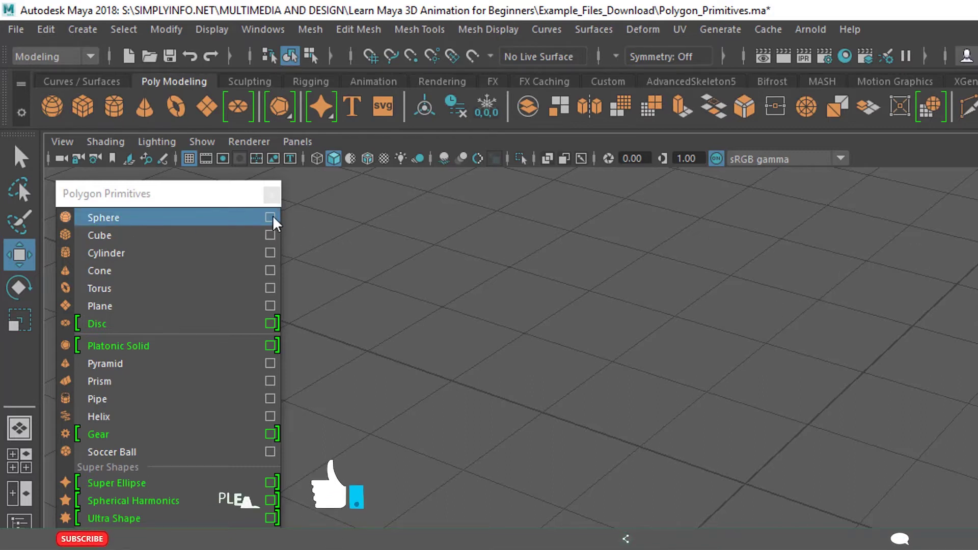
- Create a default polygon sphere and move it away from the origin along the negative X axis
click(106, 219)
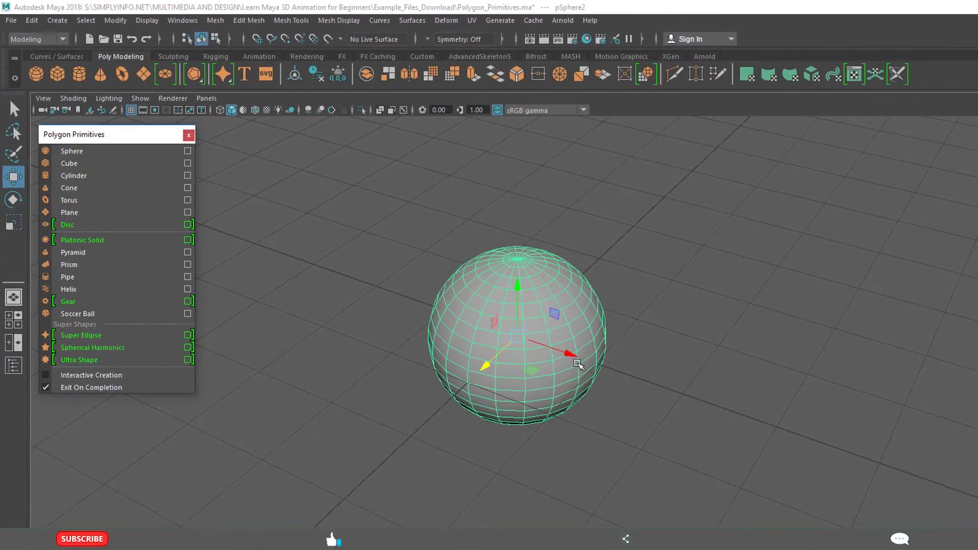
drag(569, 354, 336, 270)
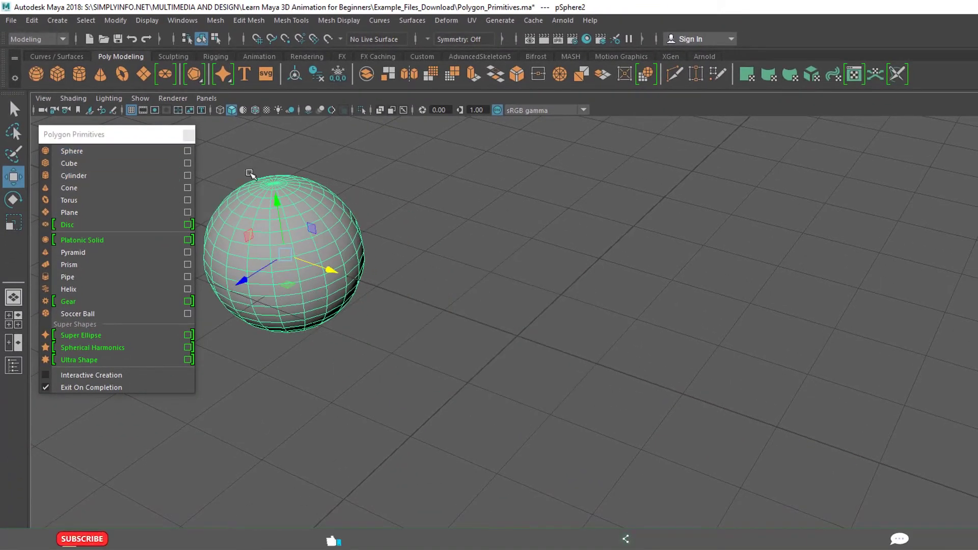
- Create a second polygon sphere through its options with radius 2, 10 axis divisions and 10 height divisions
click(188, 152)
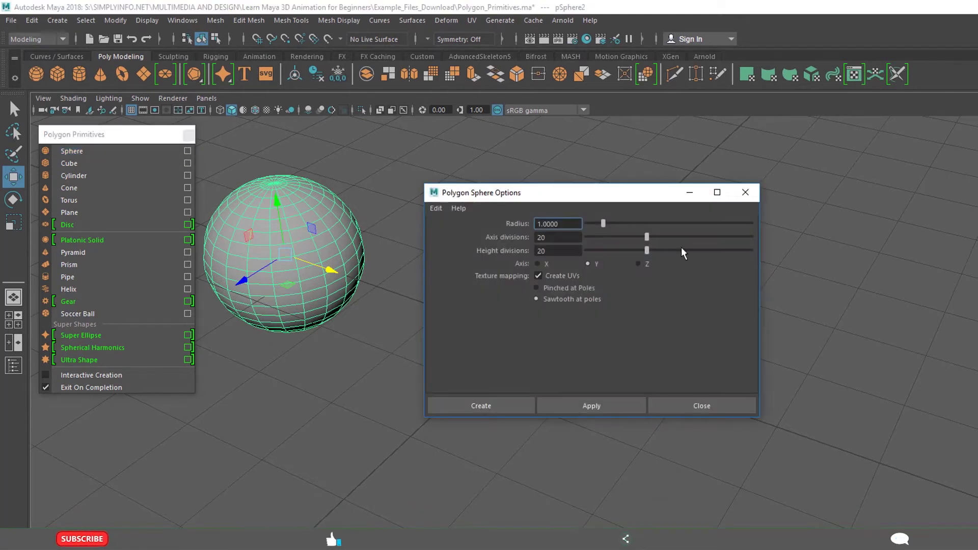
drag(559, 198, 761, 227)
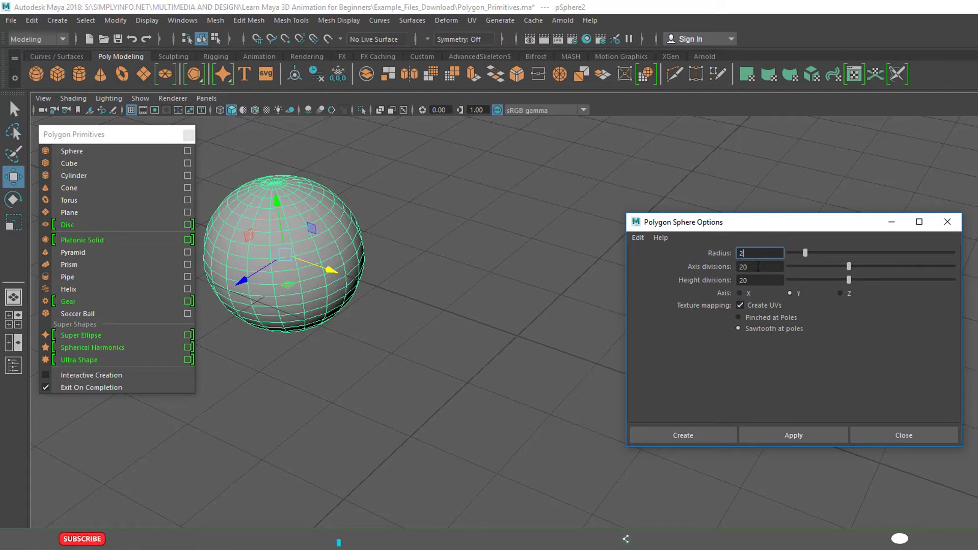
key(Tab)
text(10)
key(Tab)
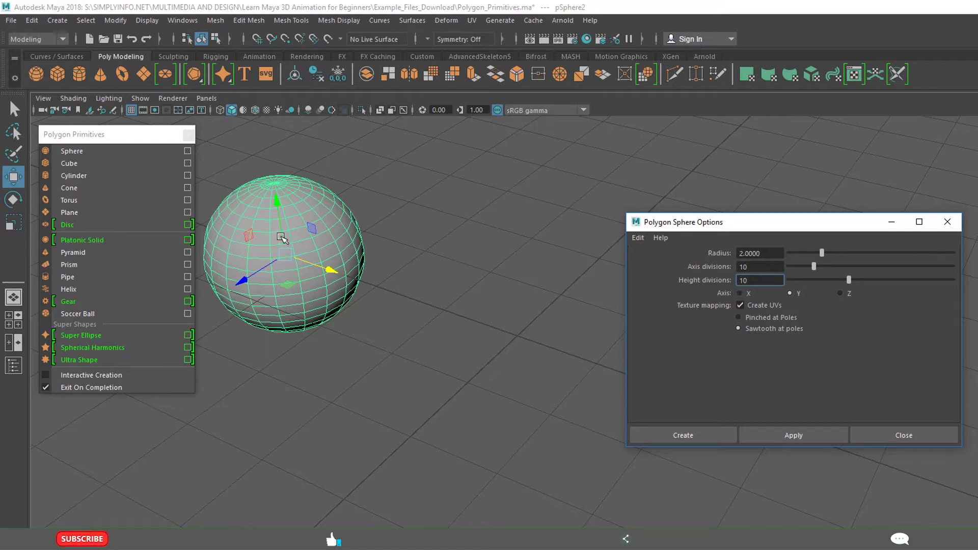
click(789, 439)
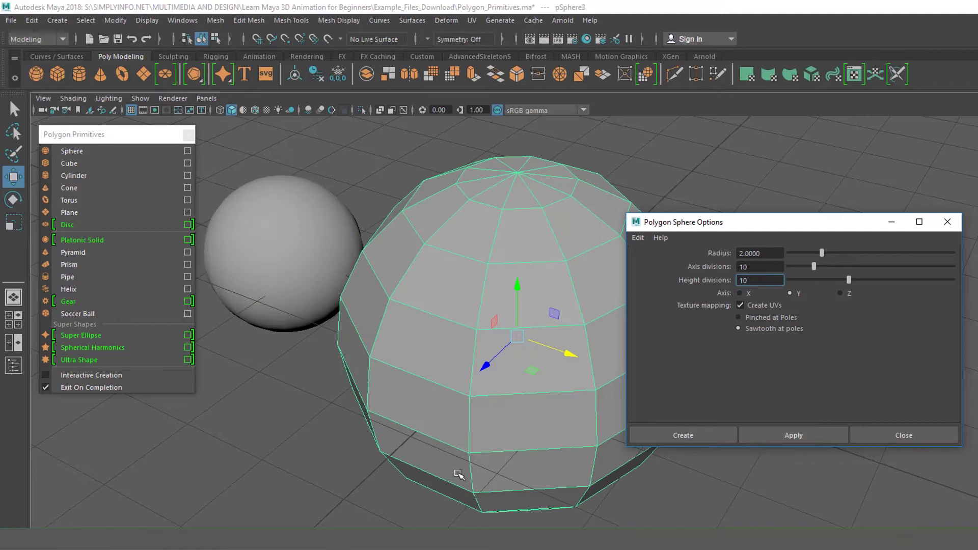
alt+drag(456, 470, 520, 436)
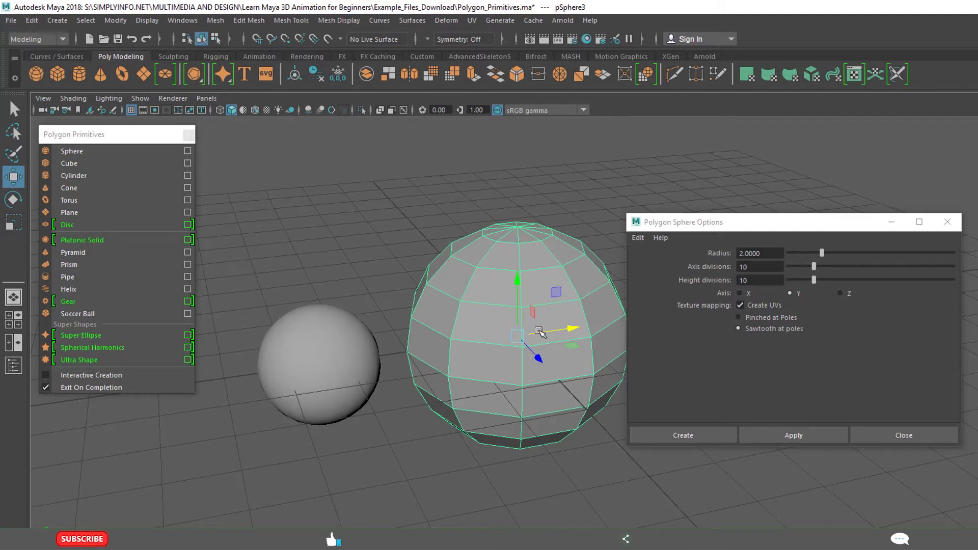
alt+drag(570, 462, 459, 471)
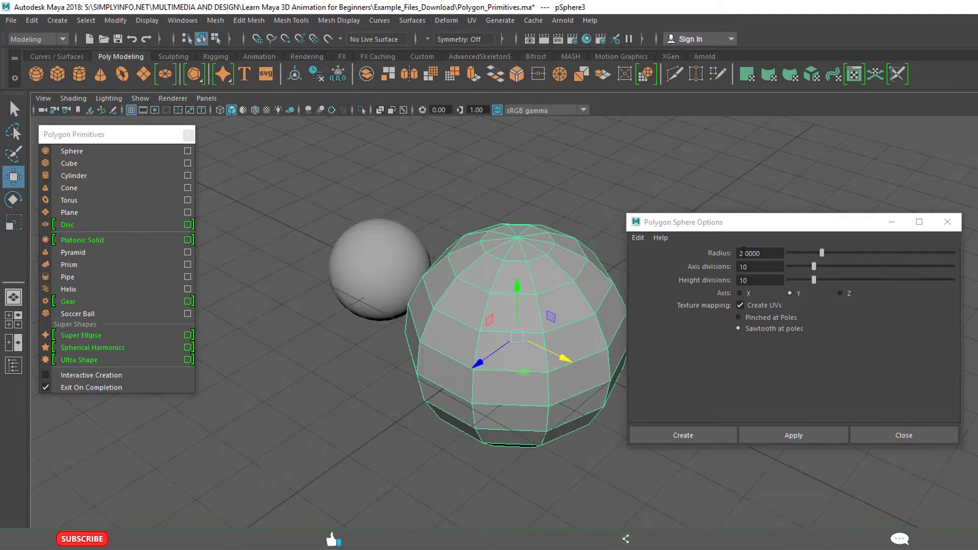
- Review the radius and division settings in the Polygon Sphere Options and close the dialog
drag(703, 225, 720, 198)
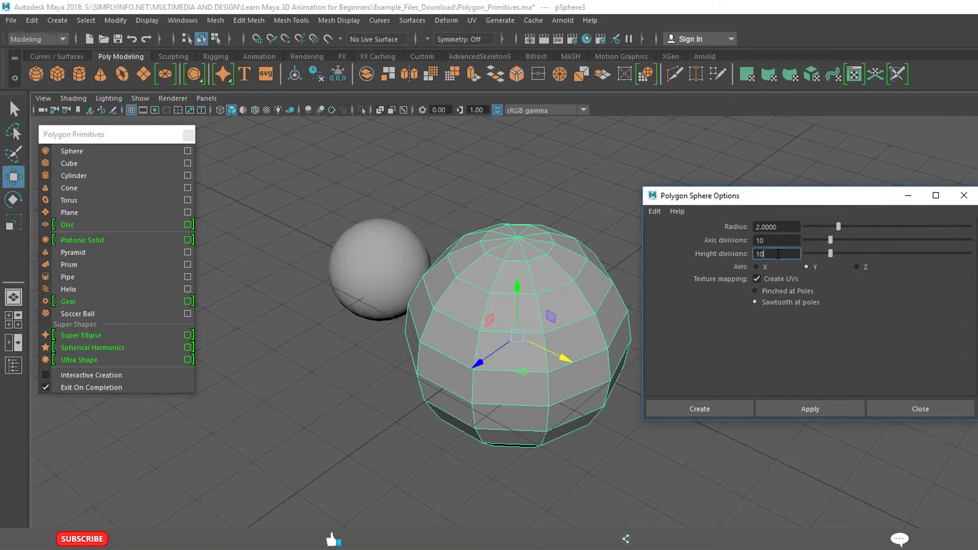
click(771, 227)
key(Tab)
click(781, 227)
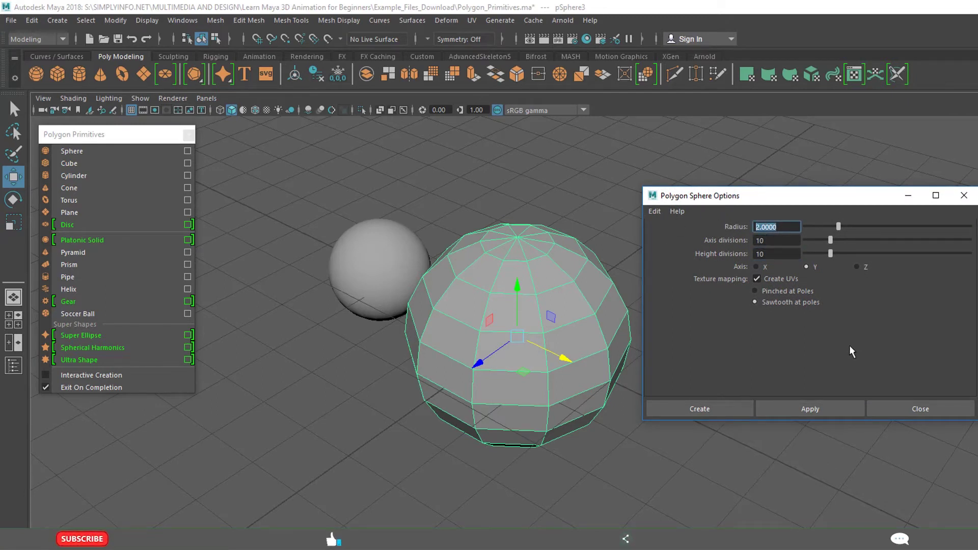
click(963, 196)
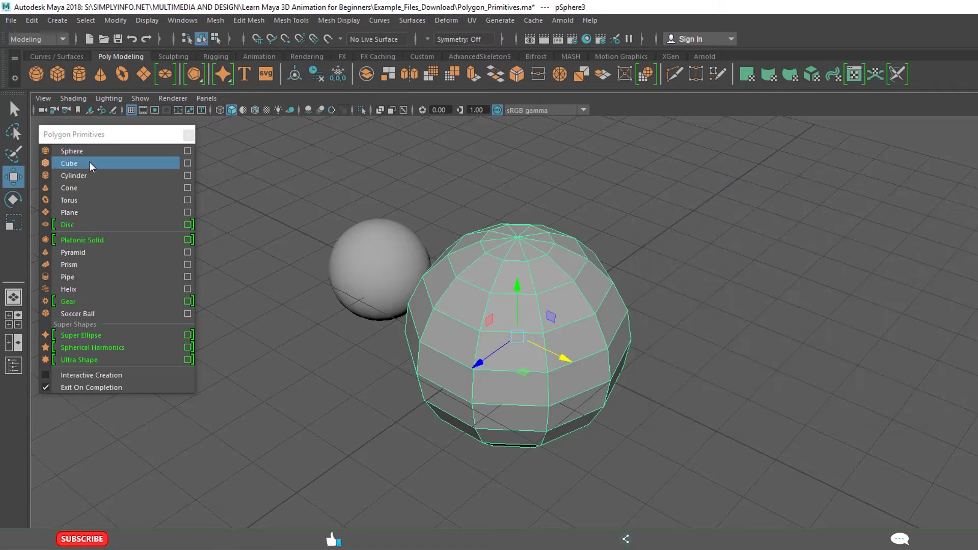
- Open the Polygon Cube Options, review the dimension and division settings, and close the dialog
click(188, 164)
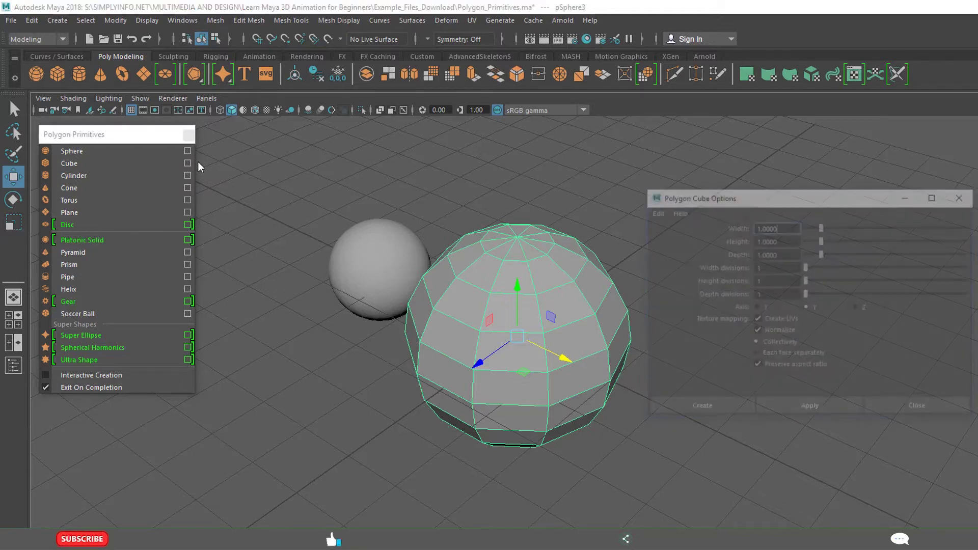
drag(774, 205, 735, 174)
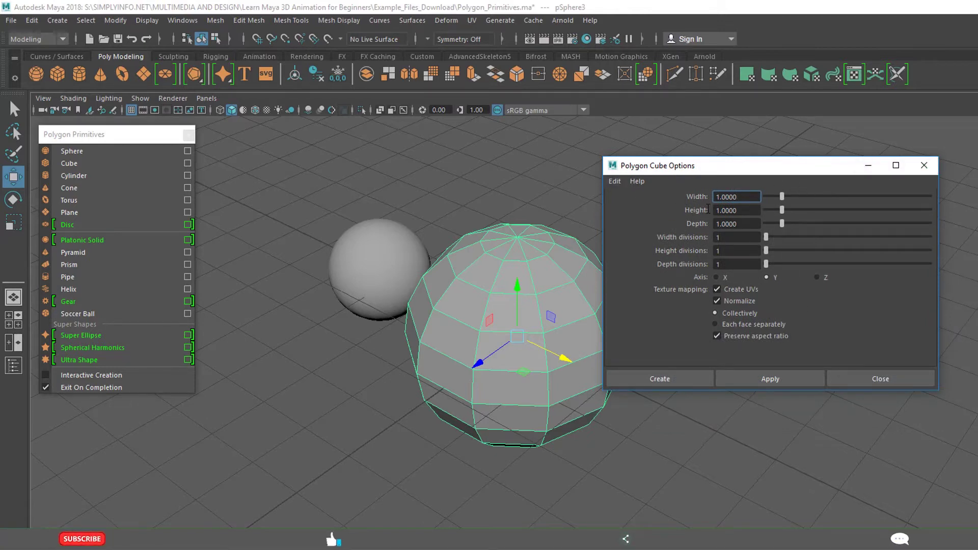
click(880, 379)
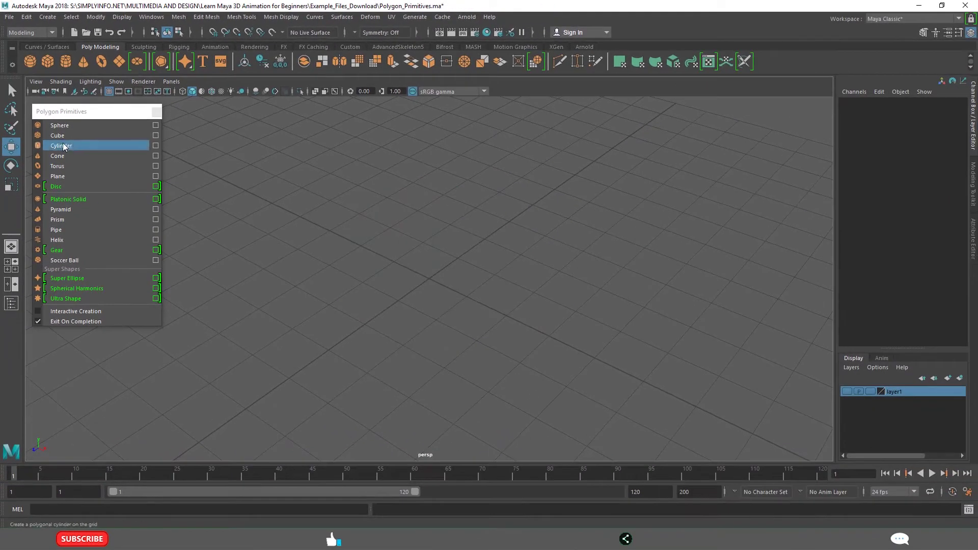
- Create a default polygon cube at the origin and scale it uniformly to about 3.95
click(63, 135)
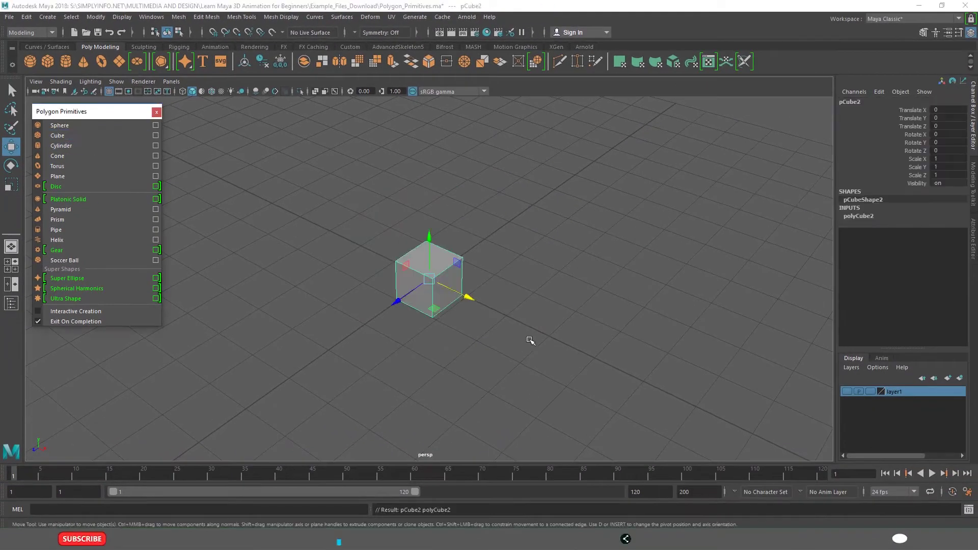
alt+drag(531, 341, 434, 319)
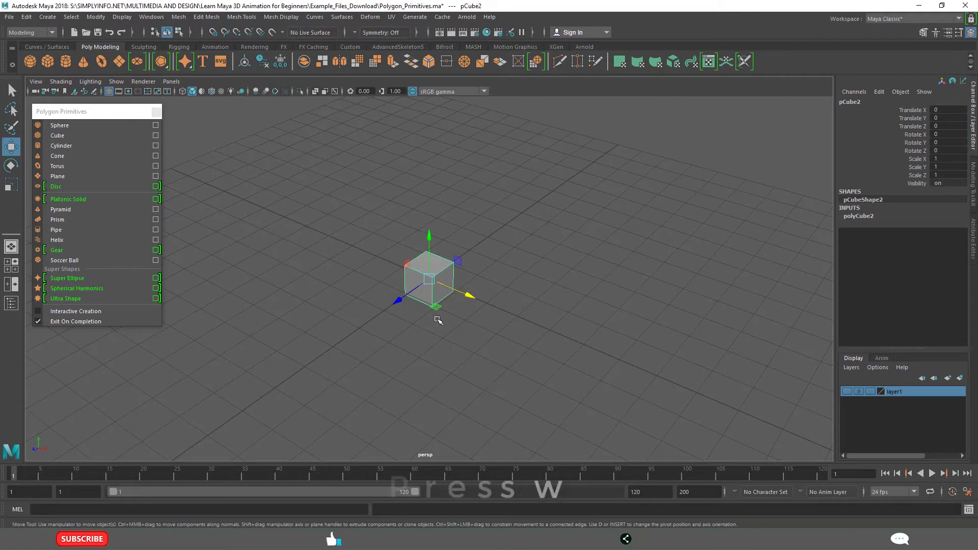
key(e)
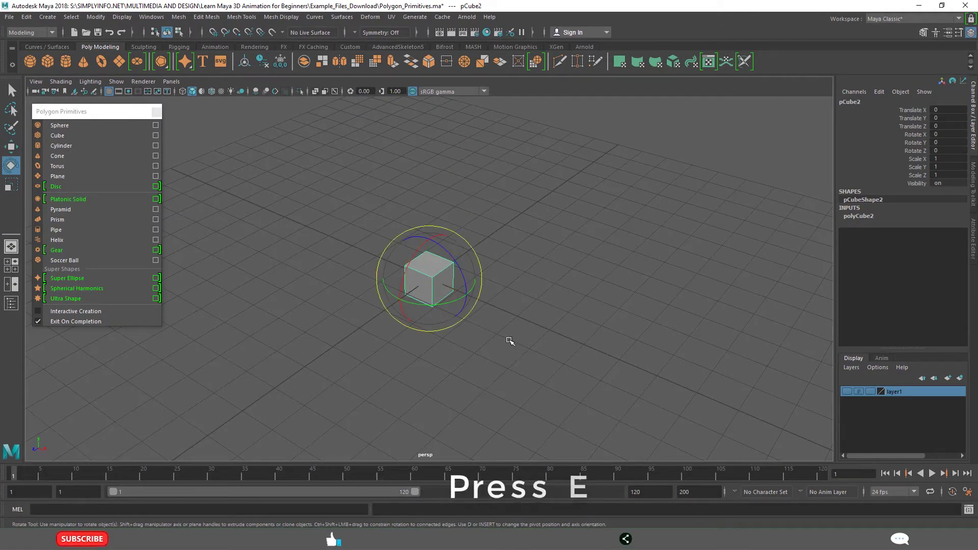
key(r)
drag(427, 277, 524, 408)
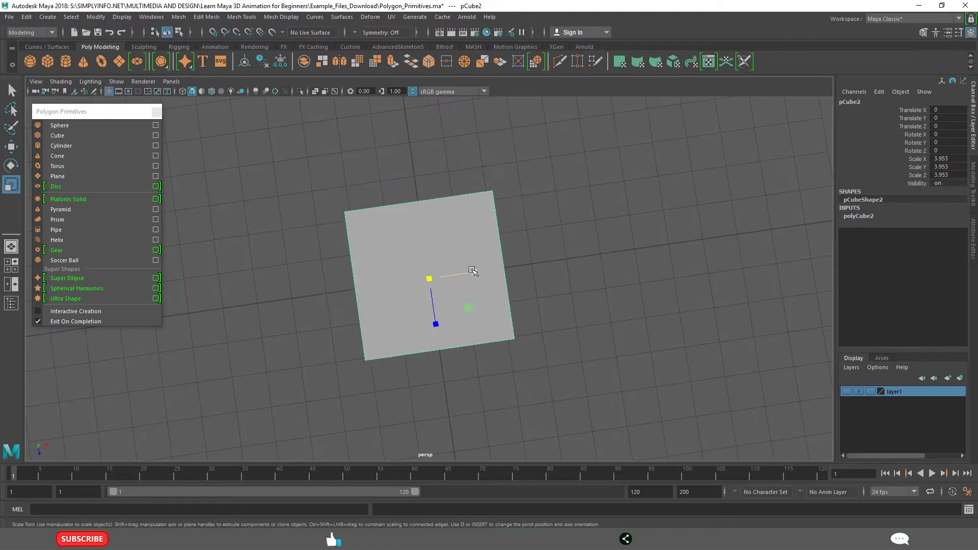
- Scale the cube into a tall thin slab, about 0.54 in X, 4.60 in Y and 2.37 in Z
drag(472, 272, 439, 279)
drag(407, 289, 416, 285)
mouse_move(429, 234)
mouse_down()
mouse_move(428, 269)
mouse_move(430, 214)
mouse_move(432, 227)
mouse_up()
alt+drag(550, 374, 551, 298)
alt+drag(607, 356, 526, 358)
scroll(525, 358, up, 3)
alt+middle_drag(560, 341, 557, 326)
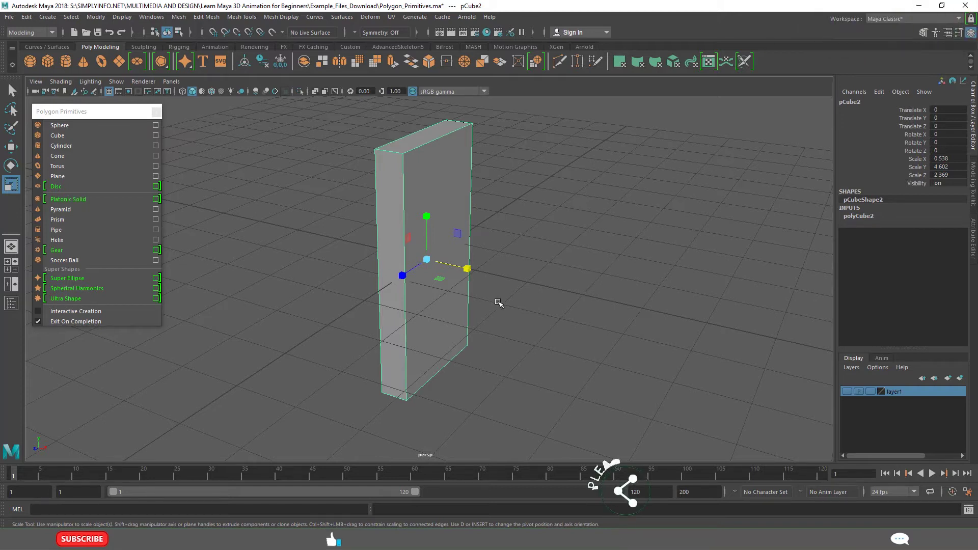
- Delete the scaled cube and make layer1 visible to show the set of primitives
scroll(497, 304, down, 3)
key(Delete)
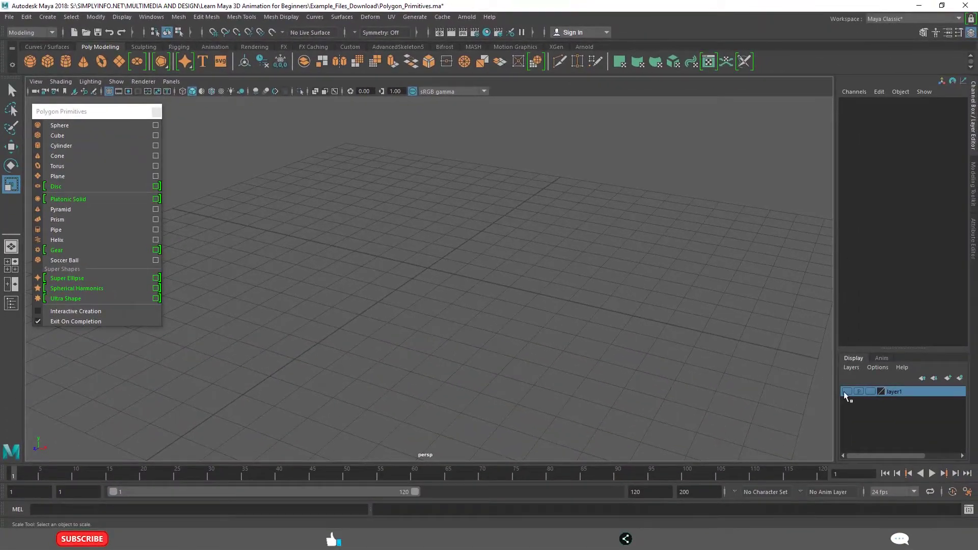
click(847, 392)
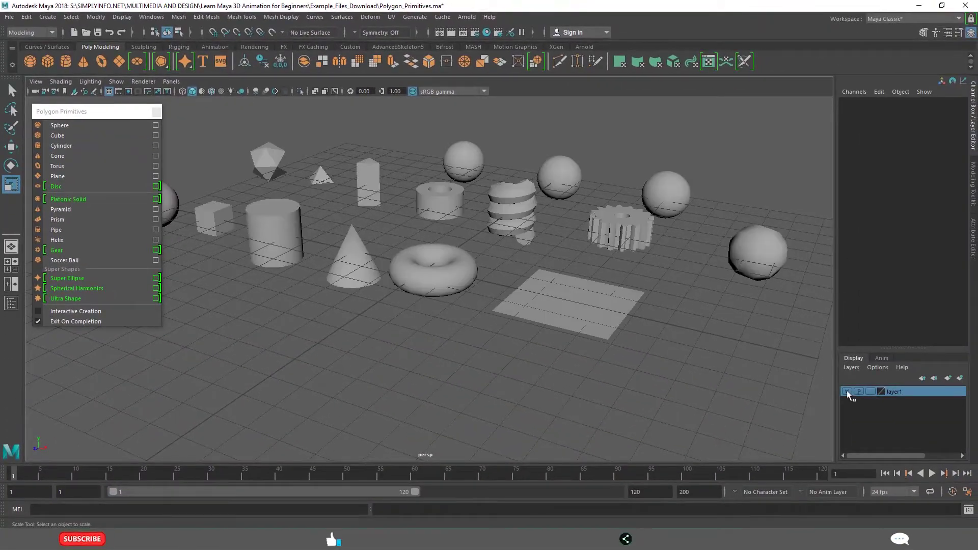
alt+drag(493, 353, 306, 285)
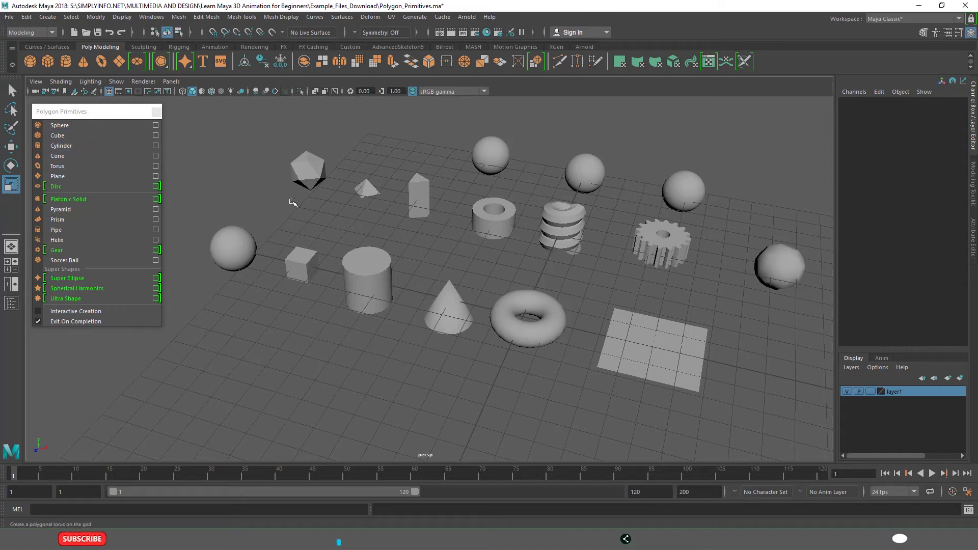
- Examine the cylinder, cone, torus and plane primitives by selecting them in the scene
click(367, 275)
click(447, 310)
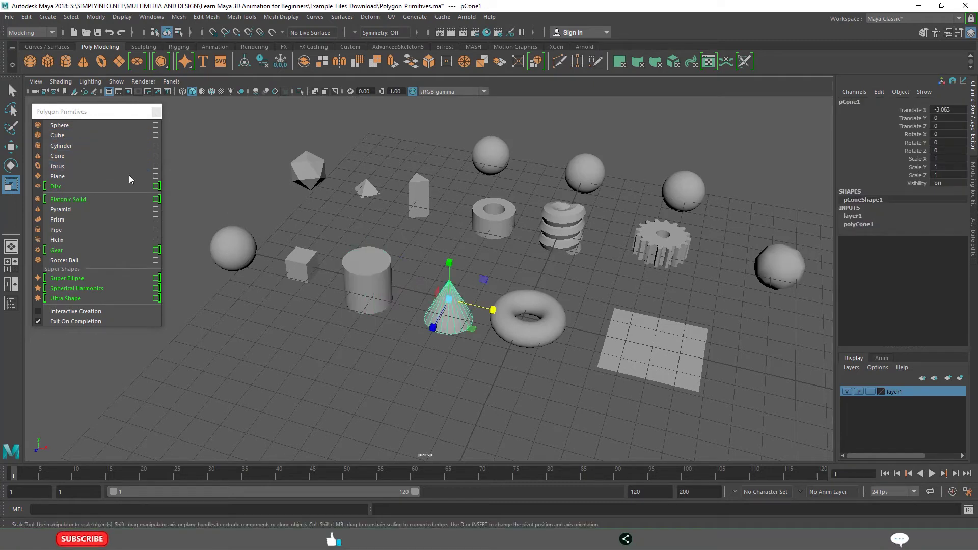
click(552, 331)
click(650, 351)
alt+drag(649, 352, 460, 337)
drag(350, 219, 520, 434)
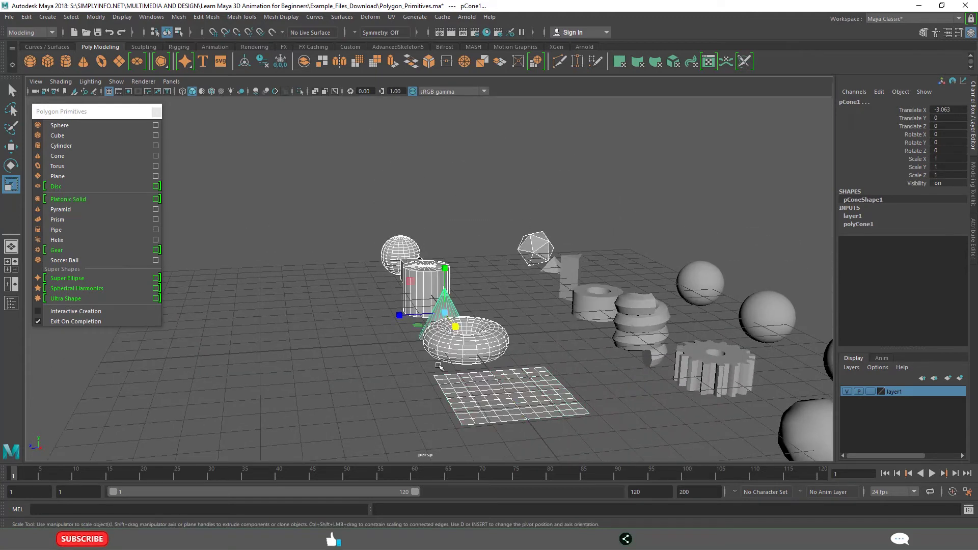
alt+drag(382, 349, 426, 381)
click(471, 413)
alt+drag(570, 380, 517, 340)
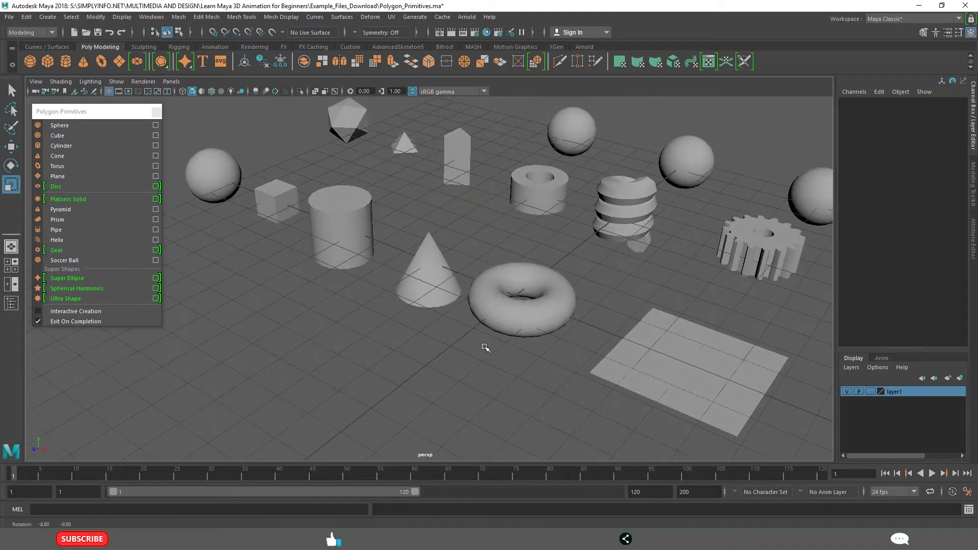
- Inspect the cone and the cylinder up close, selecting each in turn
click(439, 287)
alt+middle_drag(502, 316, 526, 338)
scroll(539, 340, up, 4)
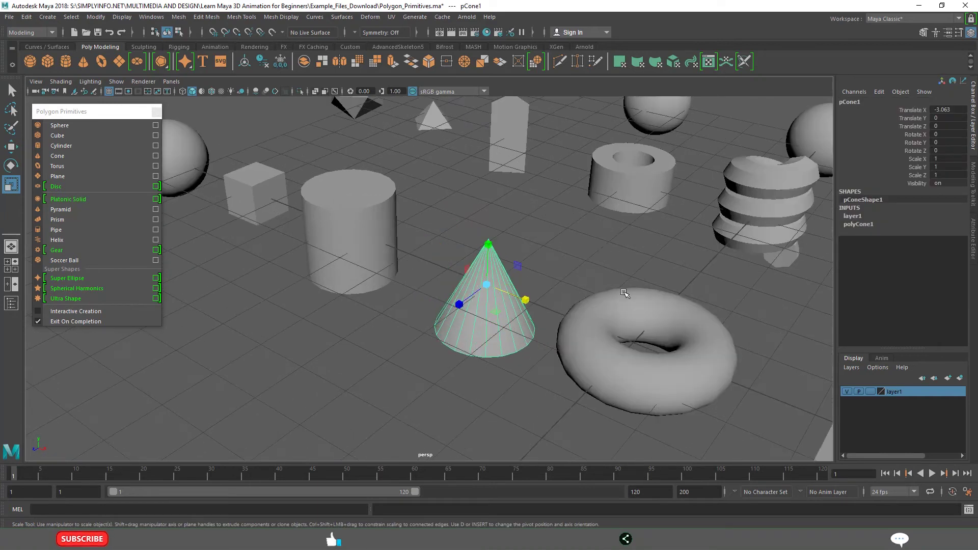
alt+middle_drag(599, 246, 550, 245)
scroll(422, 299, up, 2)
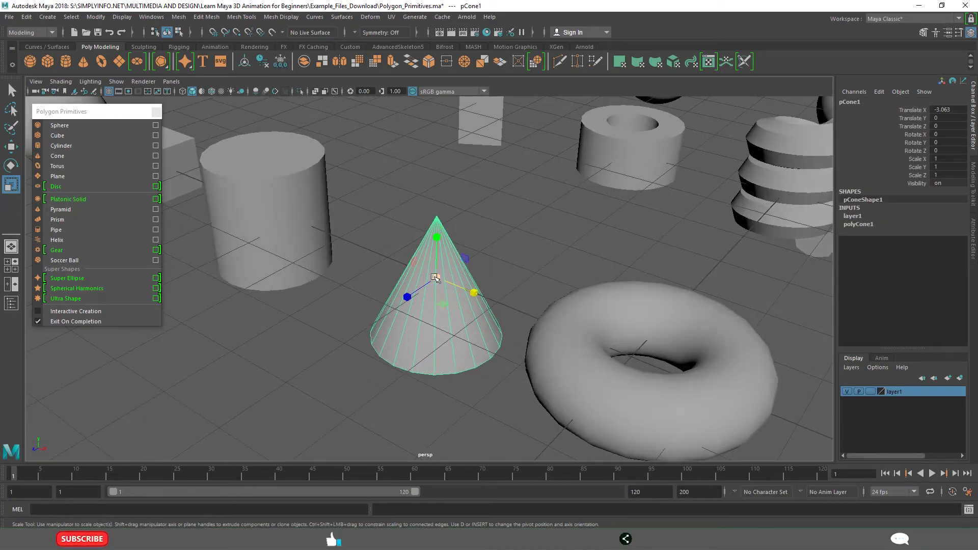
scroll(441, 304, down, 4)
click(365, 345)
alt+middle_drag(430, 328, 502, 369)
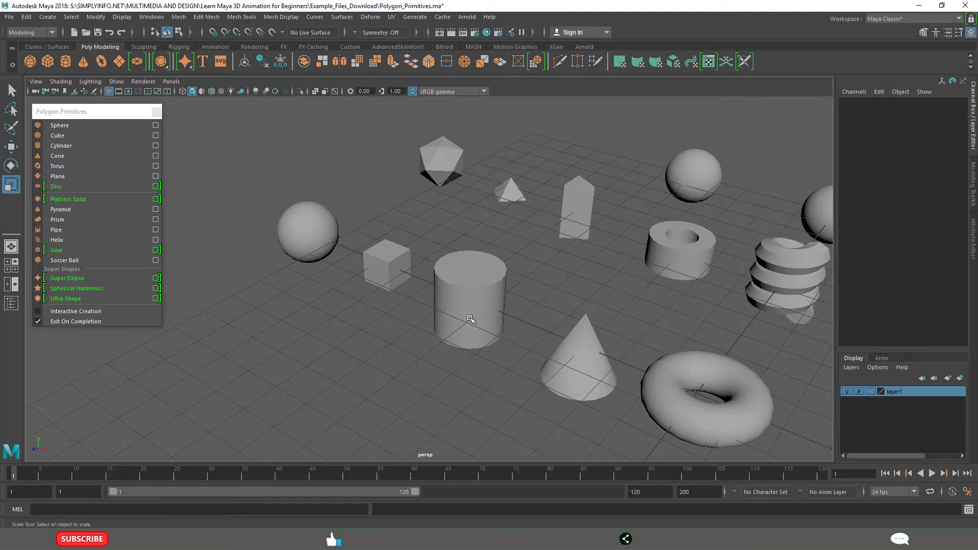
click(470, 318)
scroll(462, 279, up, 2)
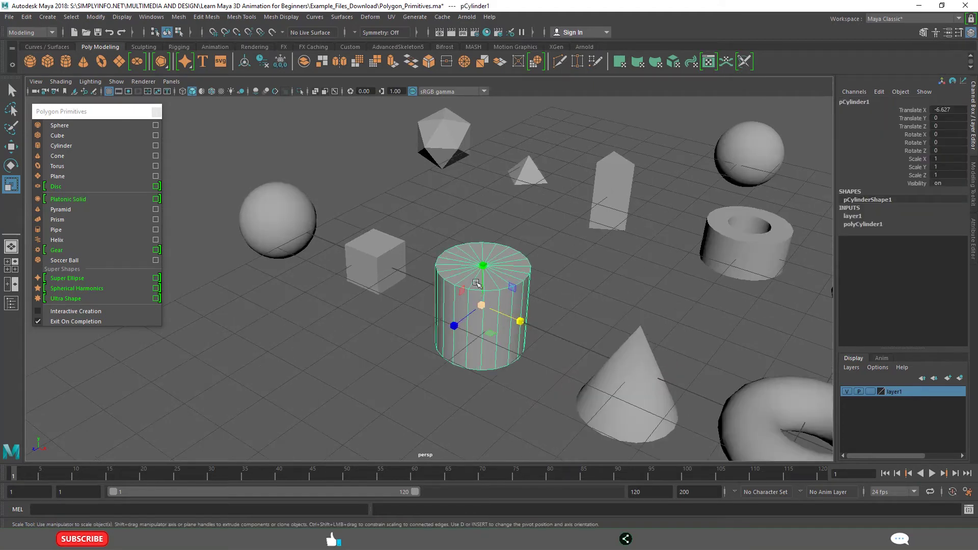
- Try flattening the small cube to about 0.2 in Y scale, and undo the scaling
click(386, 277)
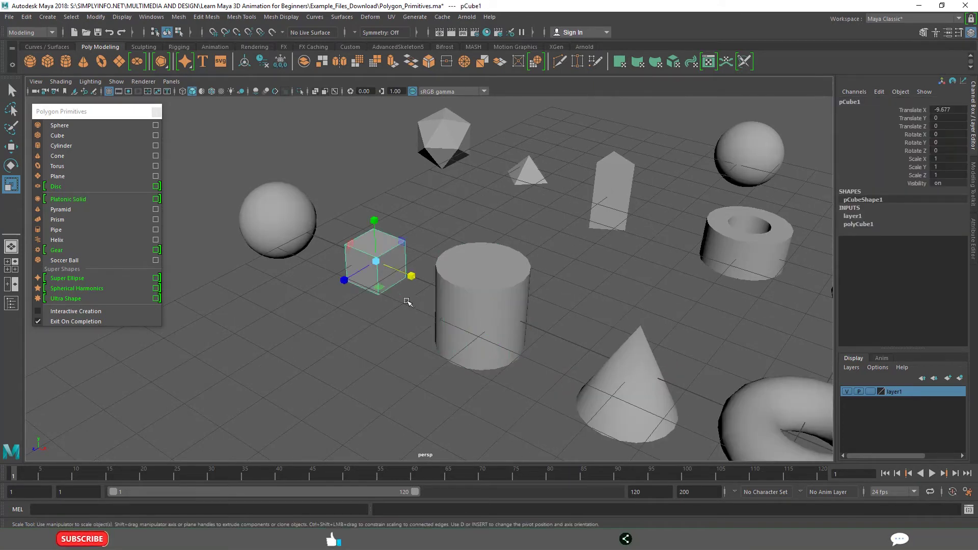
scroll(520, 334, up, 3)
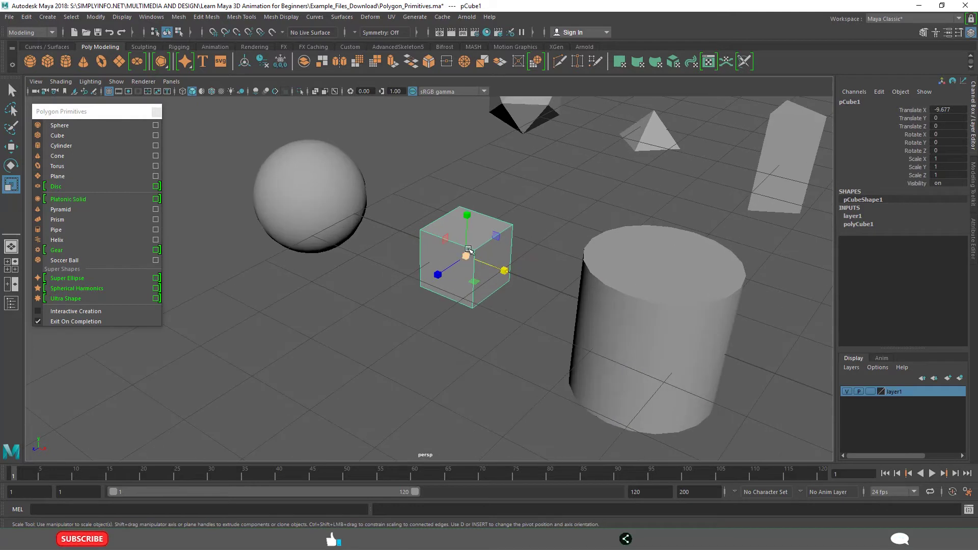
drag(464, 219, 464, 251)
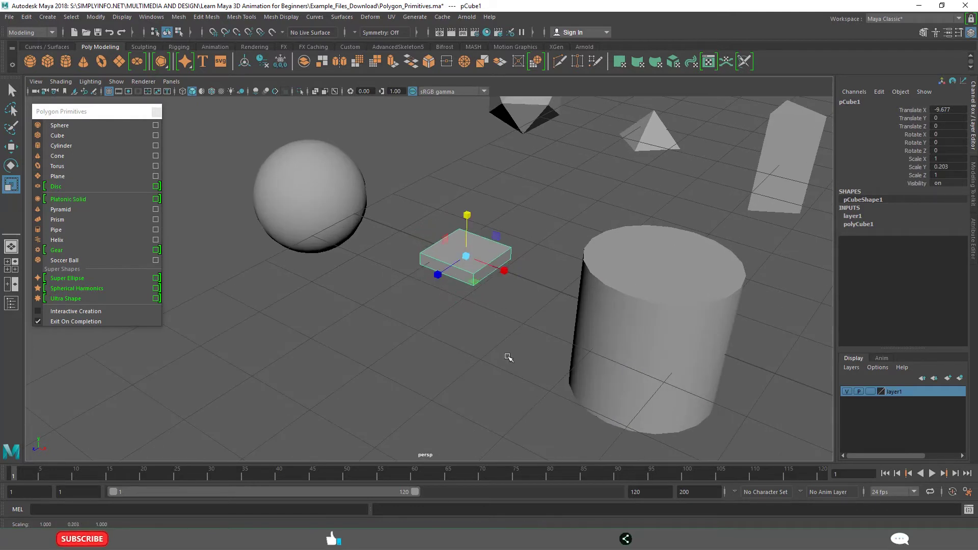
key(ctrl+z)
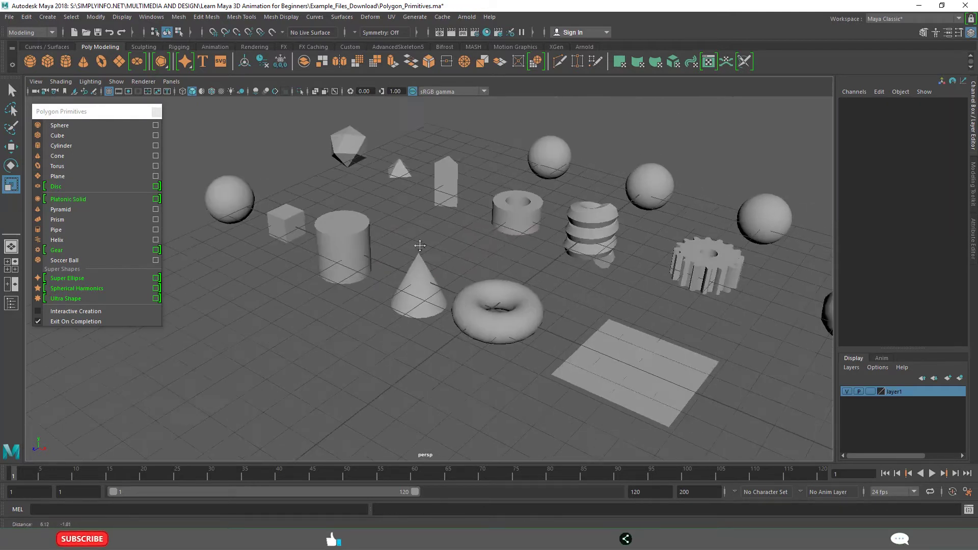
- Select the gear and expand its polyGear1 creation settings
alt+middle_drag(420, 247, 412, 245)
alt+drag(610, 297, 581, 298)
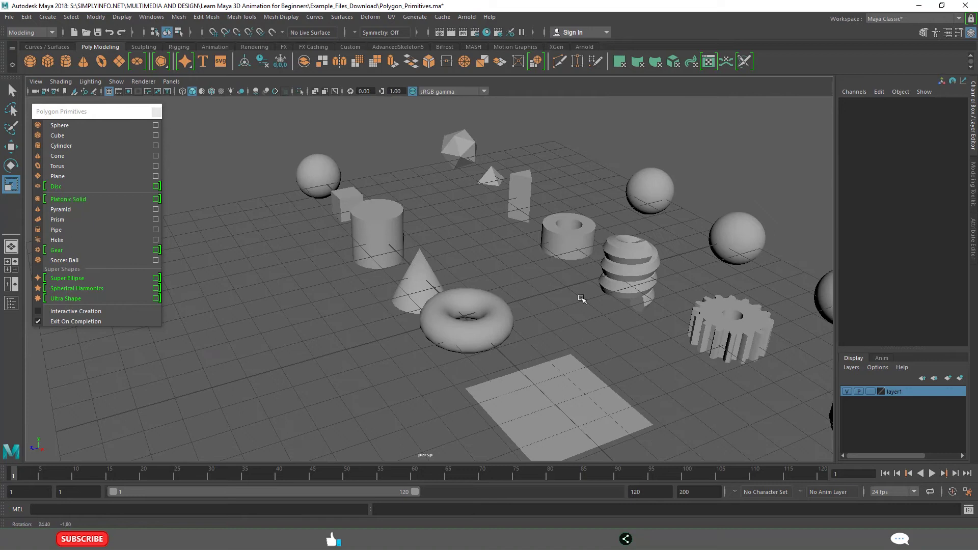
alt+middle_drag(641, 321, 333, 276)
click(428, 276)
alt+drag(359, 333, 392, 323)
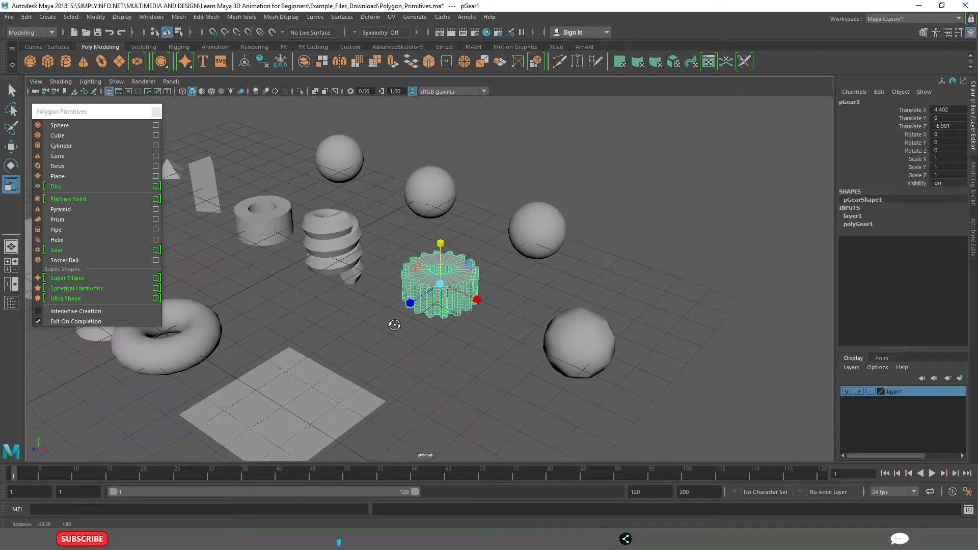
scroll(435, 328, up, 3)
scroll(519, 301, up, 5)
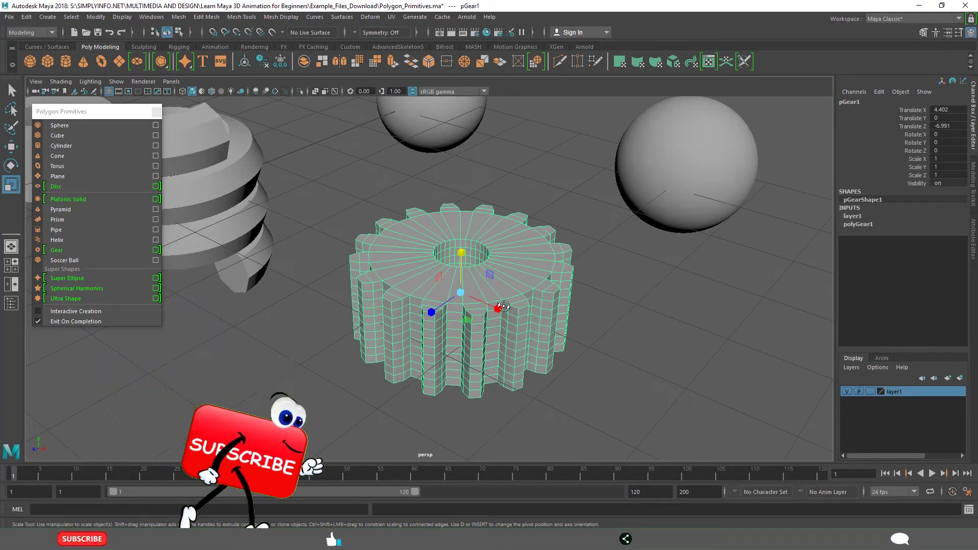
alt+drag(520, 301, 562, 346)
alt+middle_drag(562, 346, 500, 265)
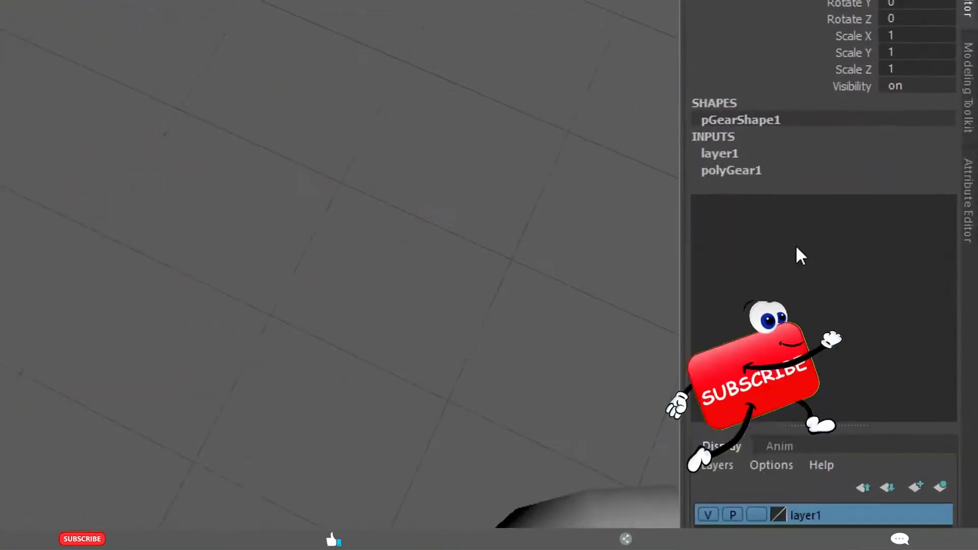
click(866, 224)
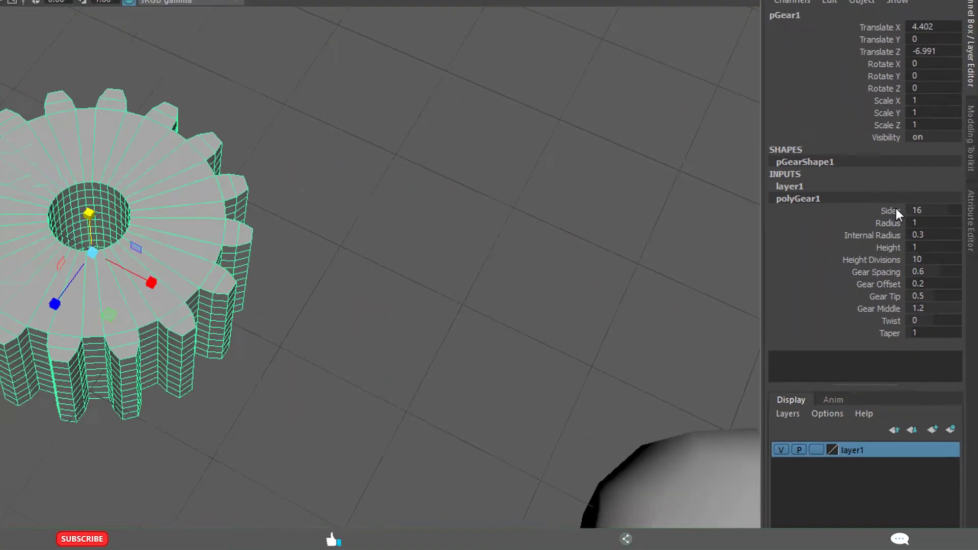
- Set the gear's number of sides to 15
click(857, 183)
middle_drag(85, 209, 91, 211)
middle_drag(565, 245, 604, 228)
- Shrink the gear's radius to 0.2 and set its internal radius to 0.2
click(918, 241)
alt+right_drag(576, 245, 601, 255)
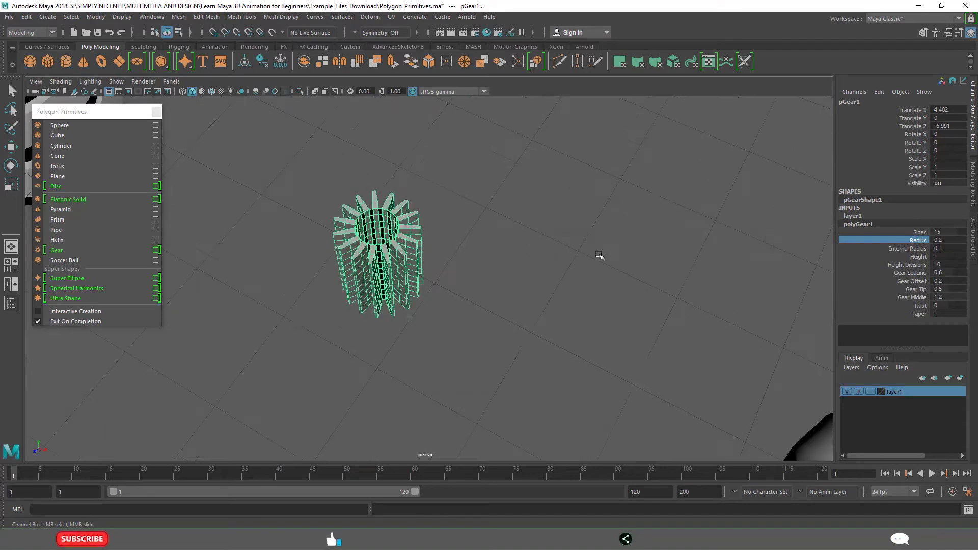
click(907, 248)
mouse_move(555, 278)
middle_down()
mouse_move(510, 274)
mouse_move(548, 277)
mouse_move(553, 267)
middle_up()
- Turn the gear into a wide ring with a radius of 1.9 and an internal radius of 1.3, and deselect it
click(917, 240)
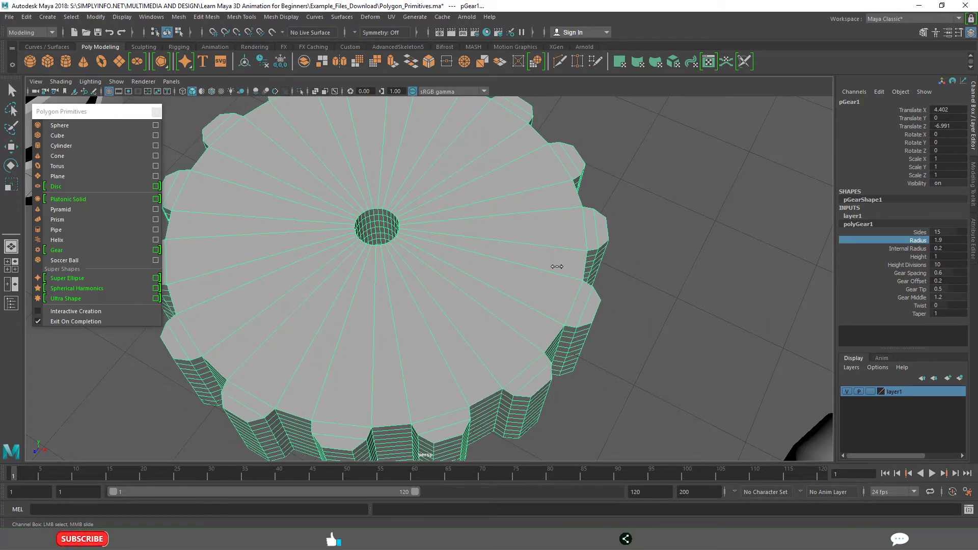
click(918, 248)
middle_drag(683, 284, 688, 282)
alt+right_drag(688, 282, 616, 297)
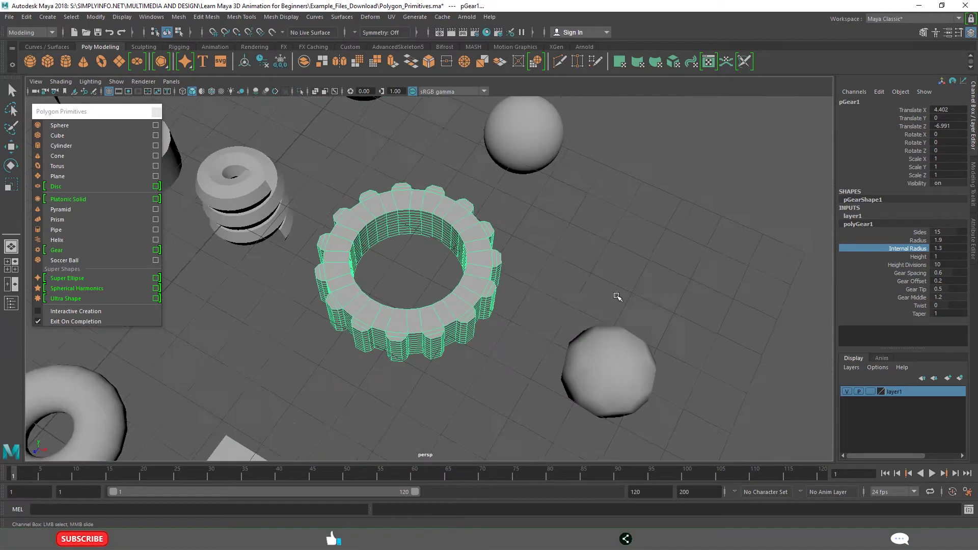
alt+drag(616, 297, 487, 321)
click(532, 291)
- Select the helix and expand its polyHelix1 creation settings
alt+drag(533, 293, 458, 240)
alt+drag(525, 254, 478, 248)
click(478, 247)
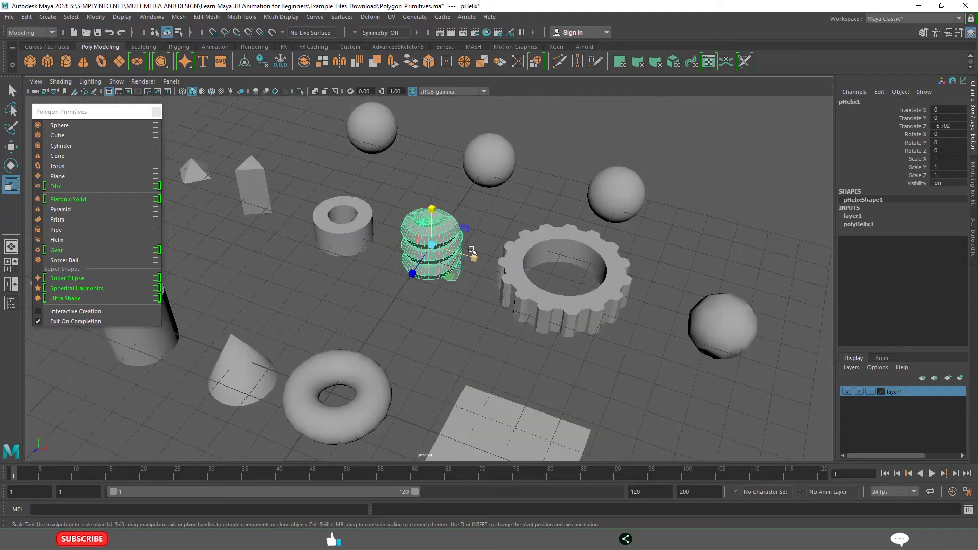
alt+middle_drag(495, 192, 505, 232)
alt+right_drag(506, 232, 544, 242)
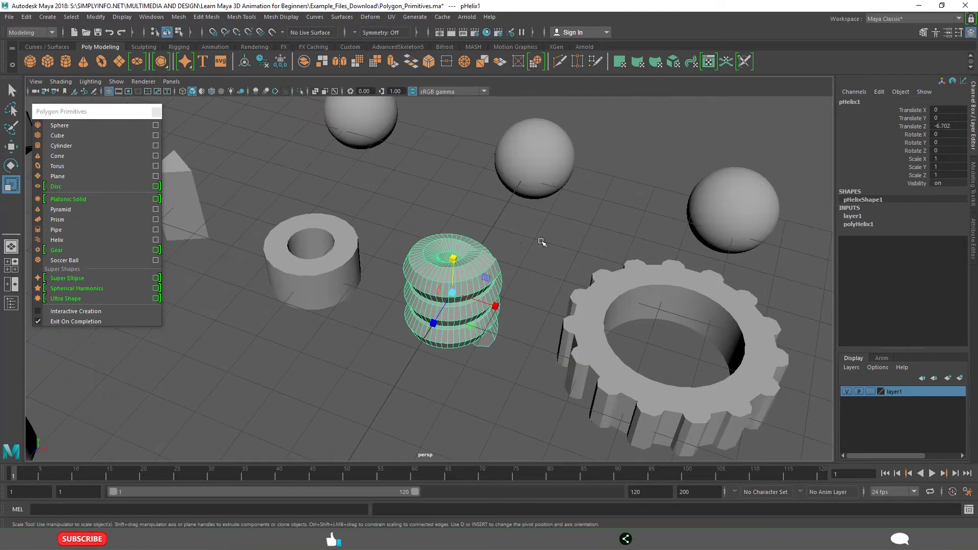
alt+drag(544, 243, 546, 221)
click(846, 217)
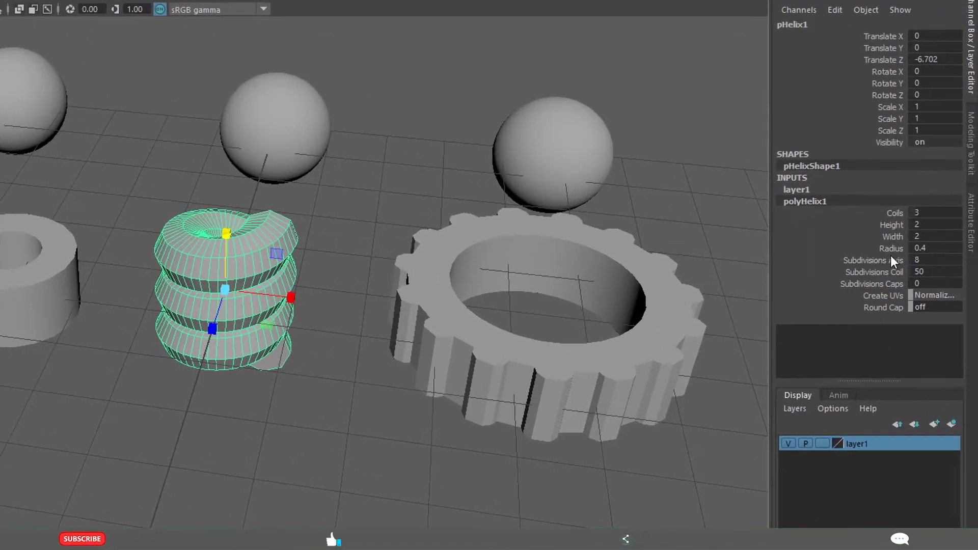
click(323, 237)
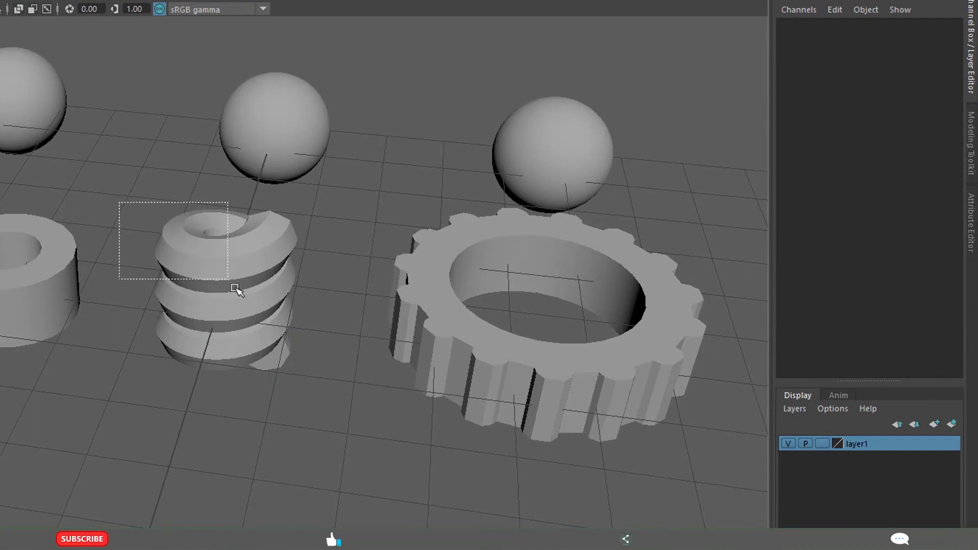
drag(232, 285, 235, 289)
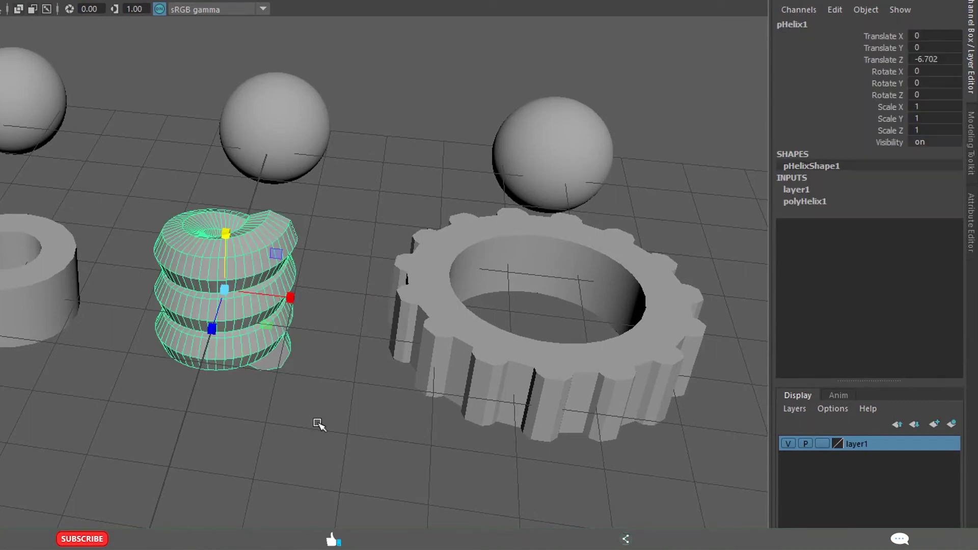
click(805, 202)
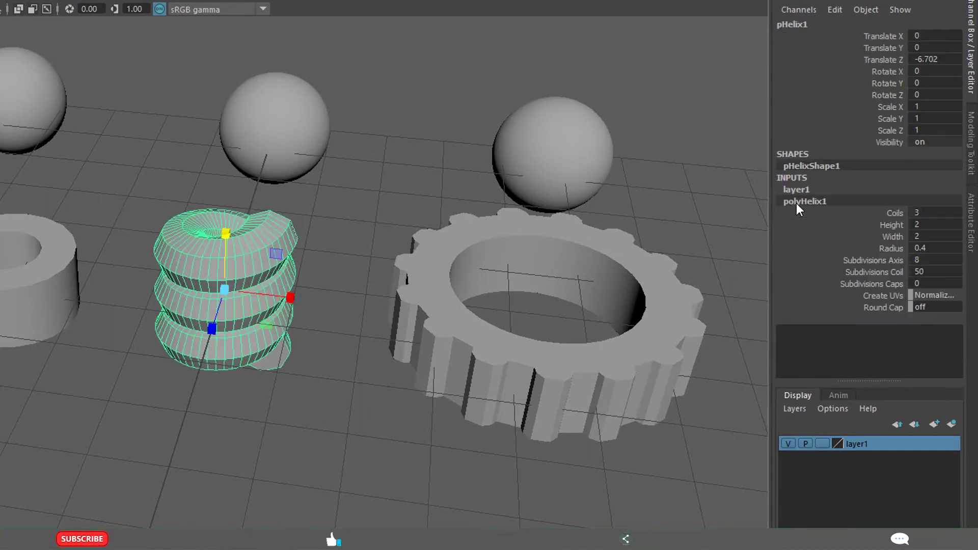
- Set the helix's height to 6.9 and its width to 2.1
click(891, 226)
middle_drag(276, 364, 321, 365)
click(892, 237)
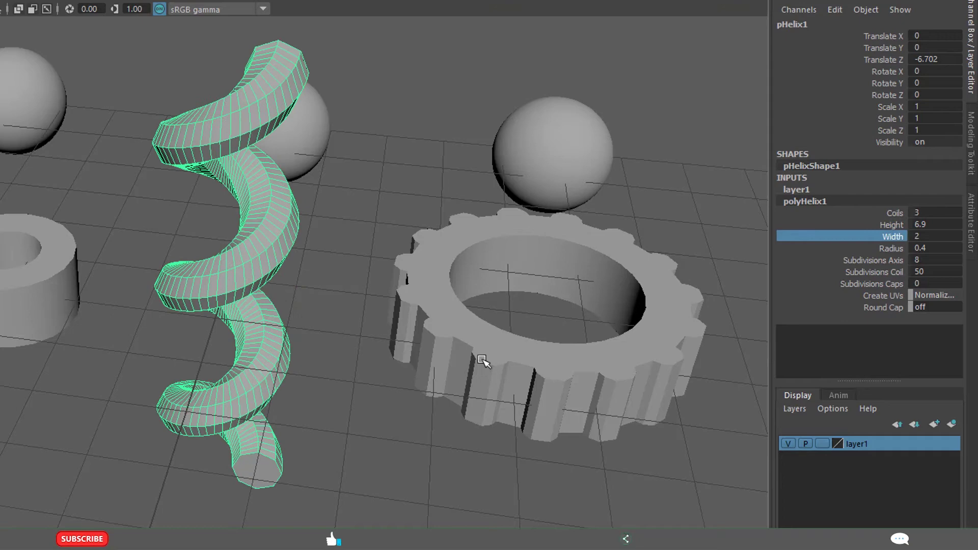
middle_drag(260, 382, 293, 379)
- Make the helix a thin spring with 14.8 coils and a radius of 0.1, and deselect it
click(896, 213)
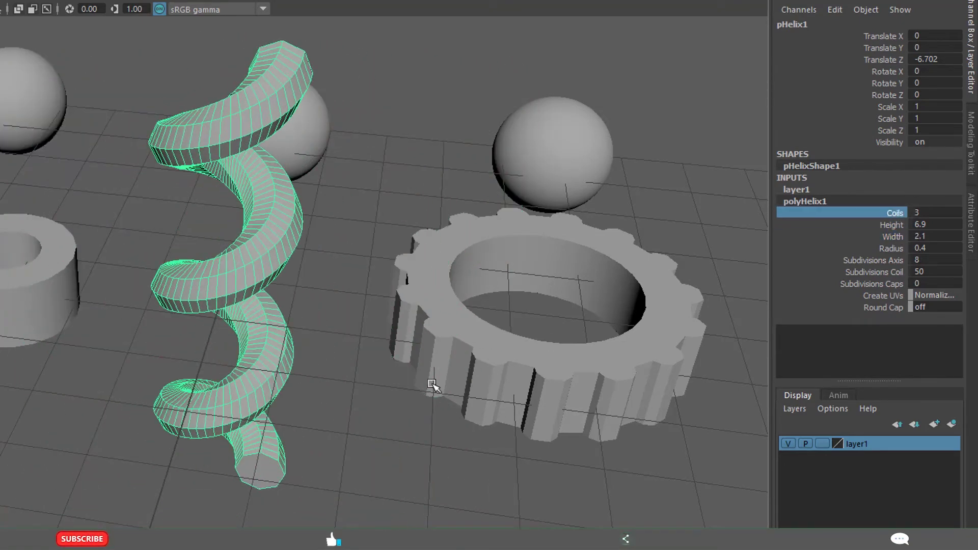
middle_drag(380, 406, 466, 400)
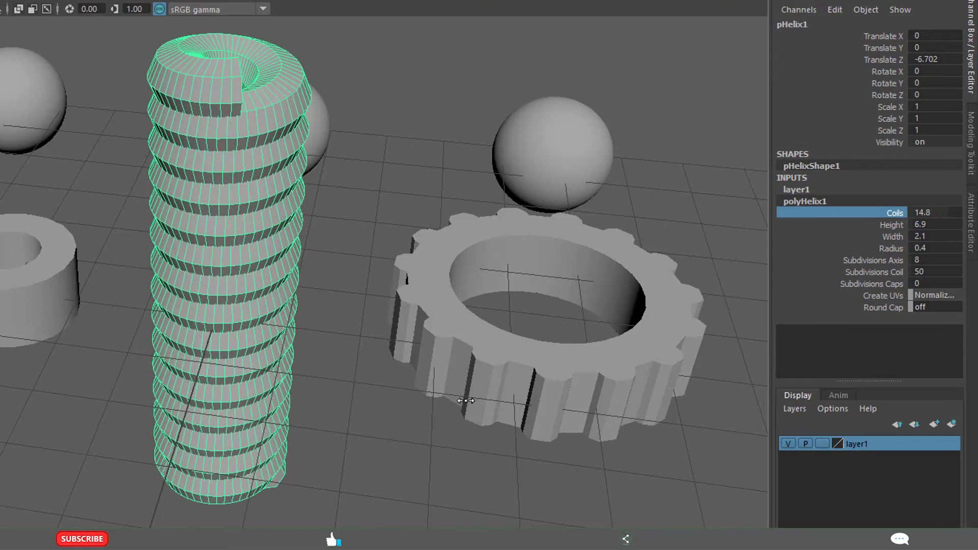
click(892, 248)
mouse_move(472, 188)
middle_down()
mouse_move(463, 184)
mouse_move(469, 189)
middle_up()
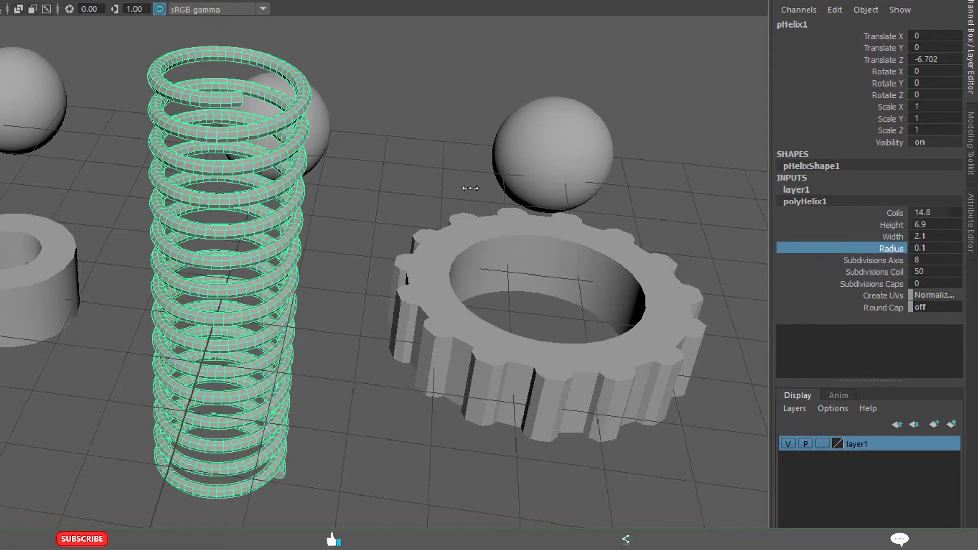
click(319, 217)
mouse_move(327, 280)
alt+mouse_down()
mouse_move(415, 267)
mouse_move(413, 188)
mouse_move(280, 258)
mouse_move(311, 284)
mouse_move(327, 275)
alt+mouse_up()
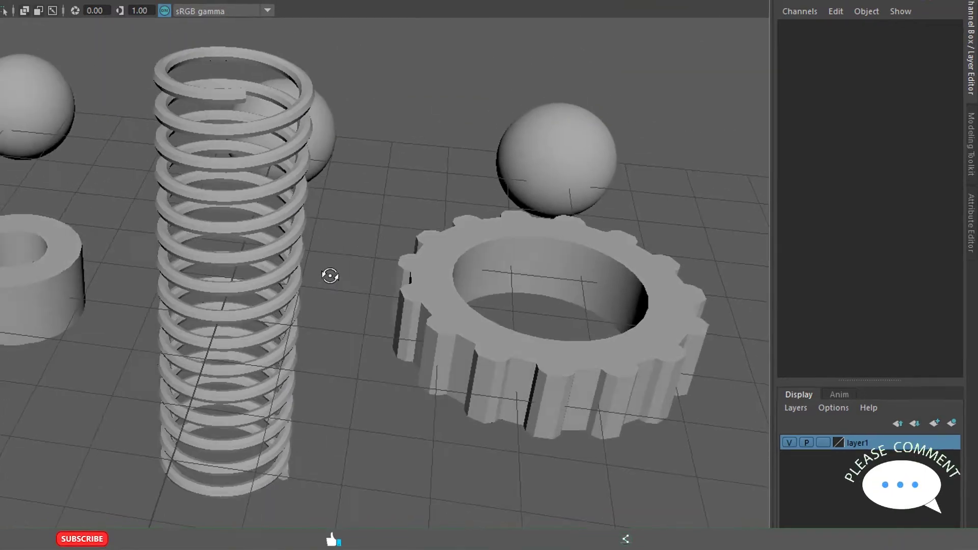
- Select the pipe, expand its polyPipe1 creation settings and set its radius to 2
scroll(478, 299, down, 3)
click(234, 245)
alt+drag(234, 245, 288, 224)
alt+middle_drag(288, 224, 297, 264)
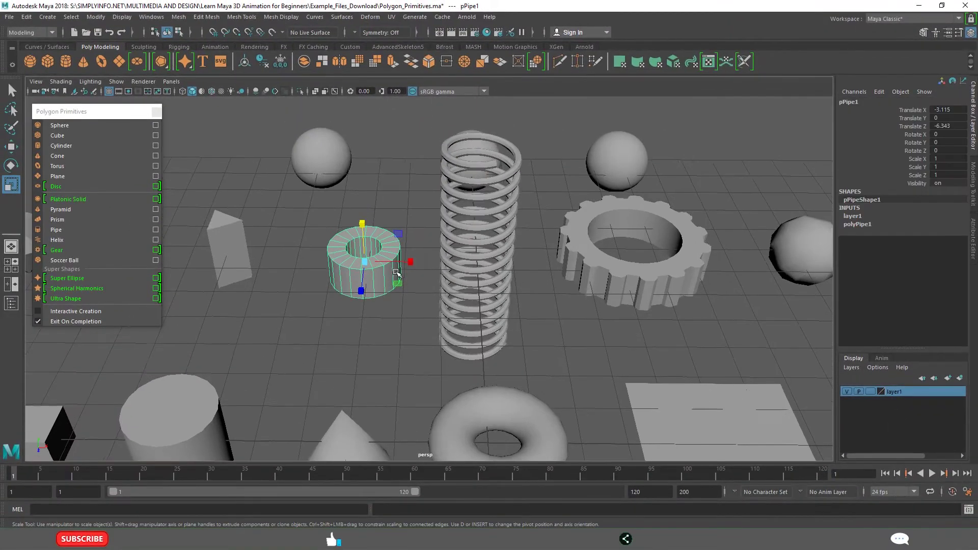
scroll(297, 264, up, 3)
click(857, 224)
click(918, 232)
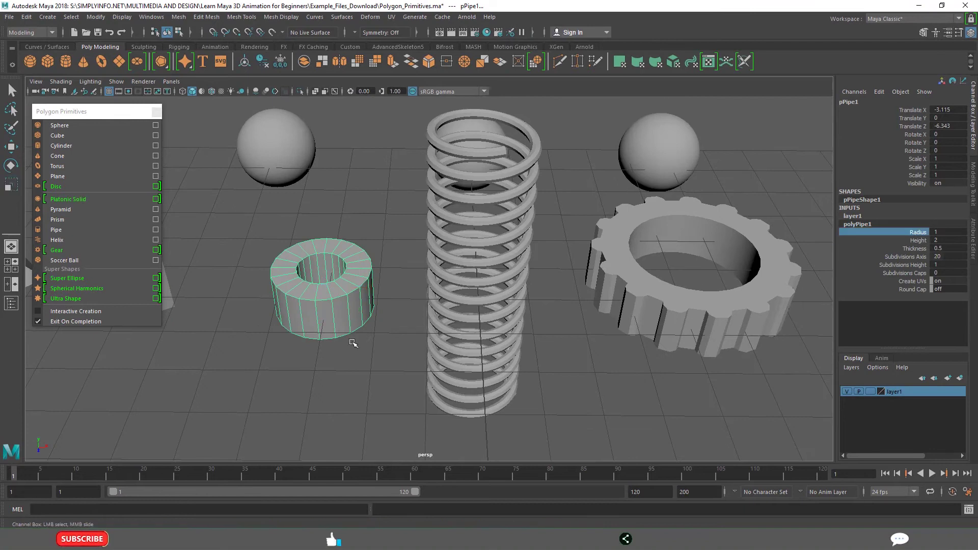
middle_drag(349, 342, 361, 342)
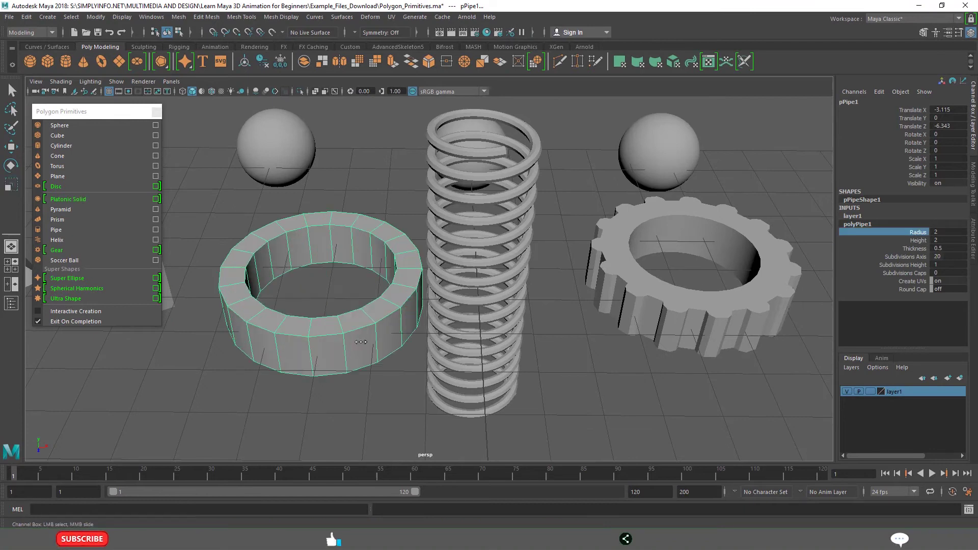
- Make the pipe much taller, thicken its wall and deselect it
mouse_move(479, 357)
middle_down()
mouse_move(423, 377)
mouse_move(479, 352)
mouse_move(443, 352)
mouse_move(475, 352)
middle_up()
click(915, 249)
click(568, 373)
- Select the platonic solid, expand its polyPlatonic1 creation settings and set its radius to 1.7
alt+right_drag(568, 373, 266, 310)
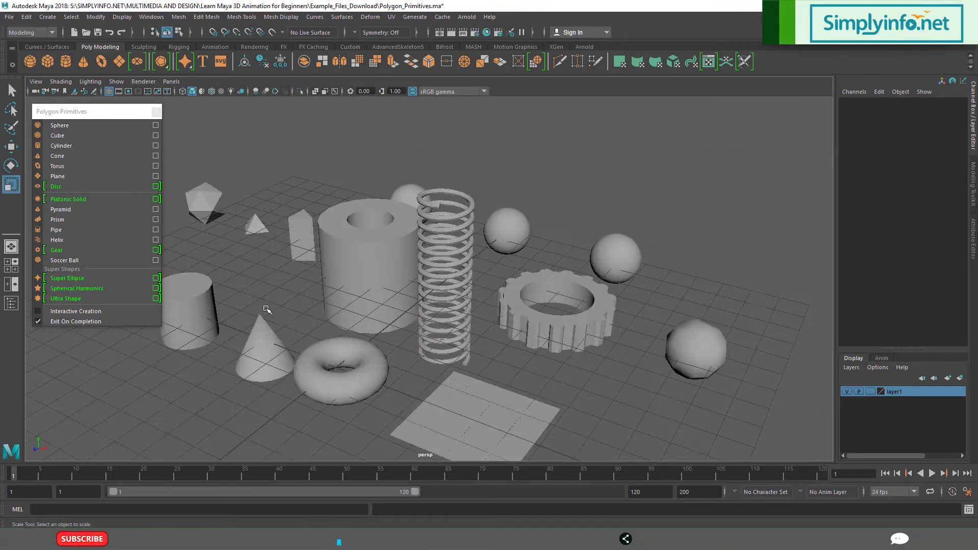
alt+middle_drag(267, 310, 459, 318)
scroll(458, 319, up, 5)
alt+drag(458, 318, 519, 315)
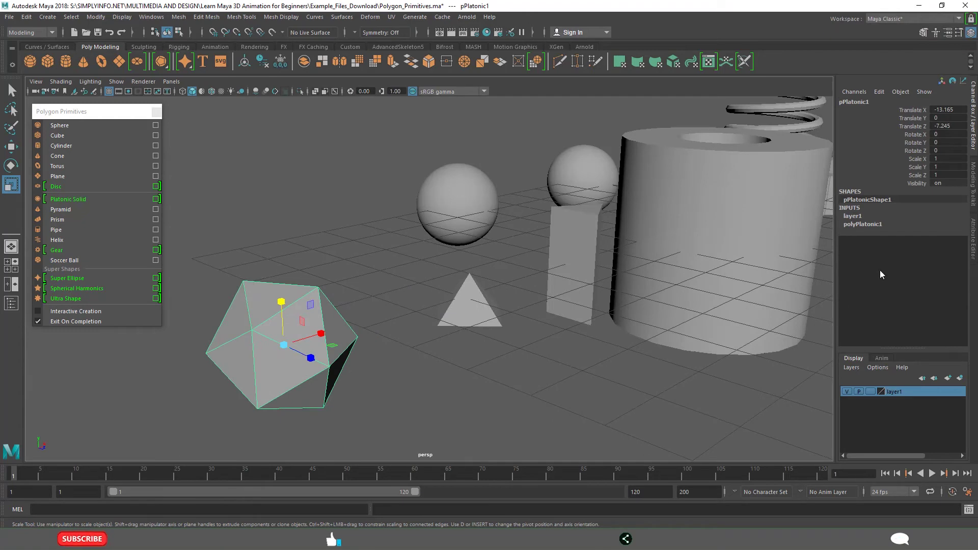
click(866, 225)
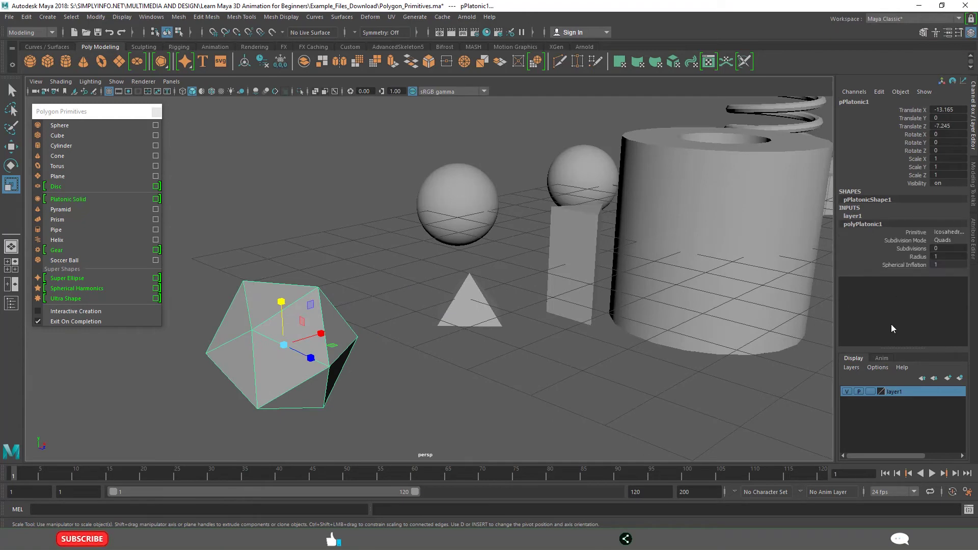
click(919, 256)
middle_drag(459, 417, 813, 302)
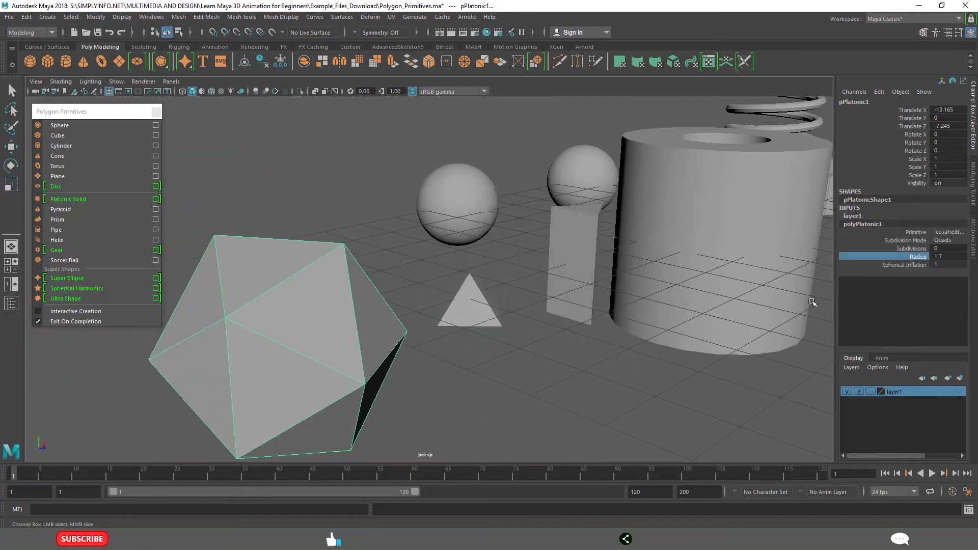
- Set the platonic solid's subdivision mode to Pie and increase its subdivisions for a many-faceted surface
click(942, 241)
click(941, 260)
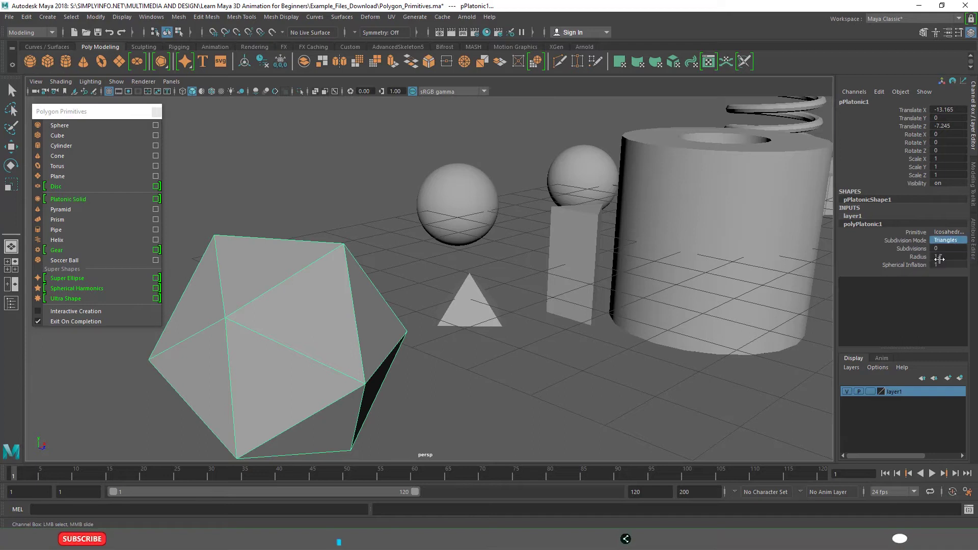
click(947, 240)
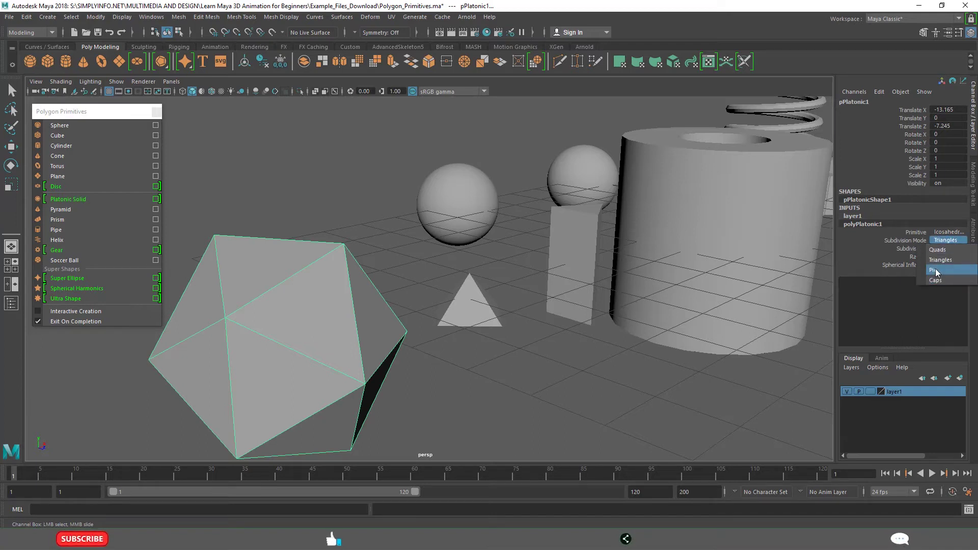
click(937, 270)
click(920, 249)
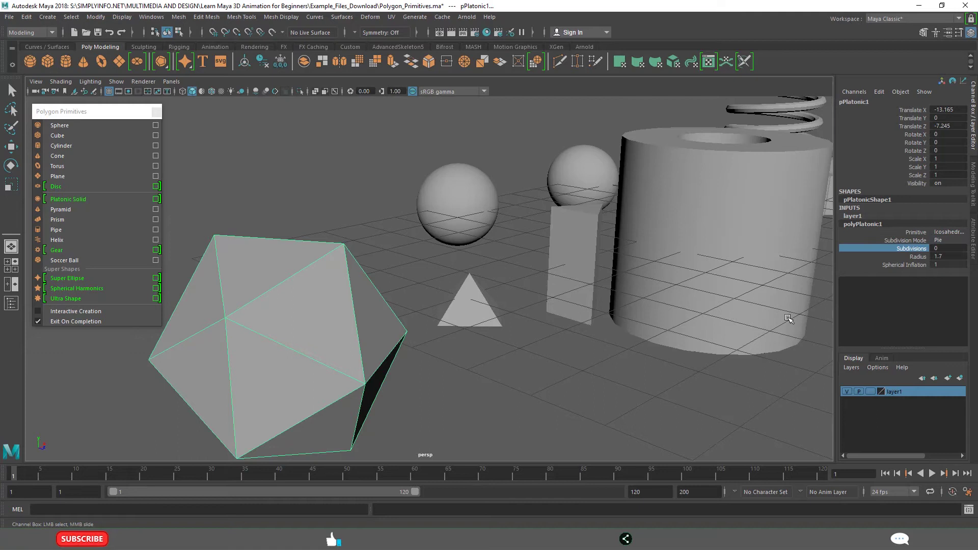
middle_drag(536, 378, 548, 375)
key(f)
key(r)
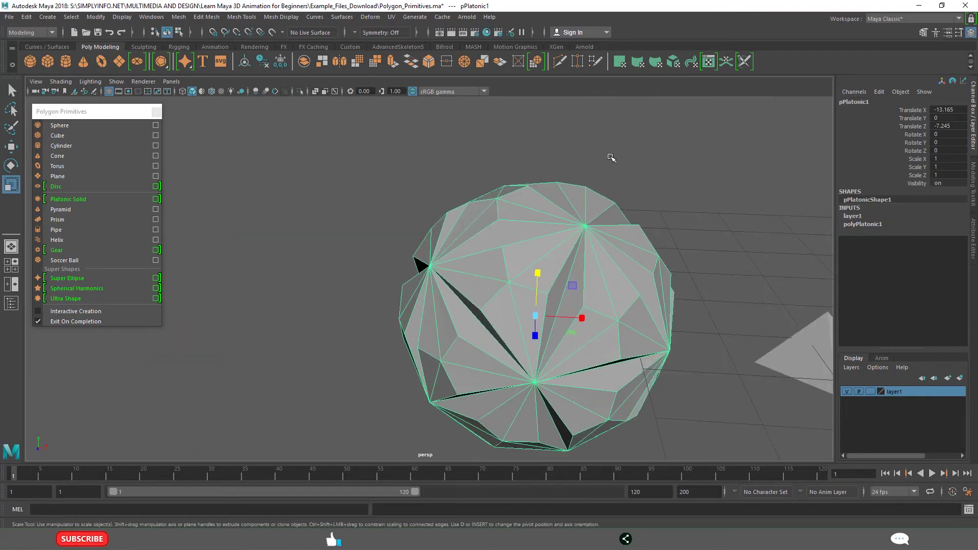
- Examine the platonic solid's faceted surface from several angles, both selected and deselected
scroll(614, 323, down, 5)
scroll(459, 312, down, 4)
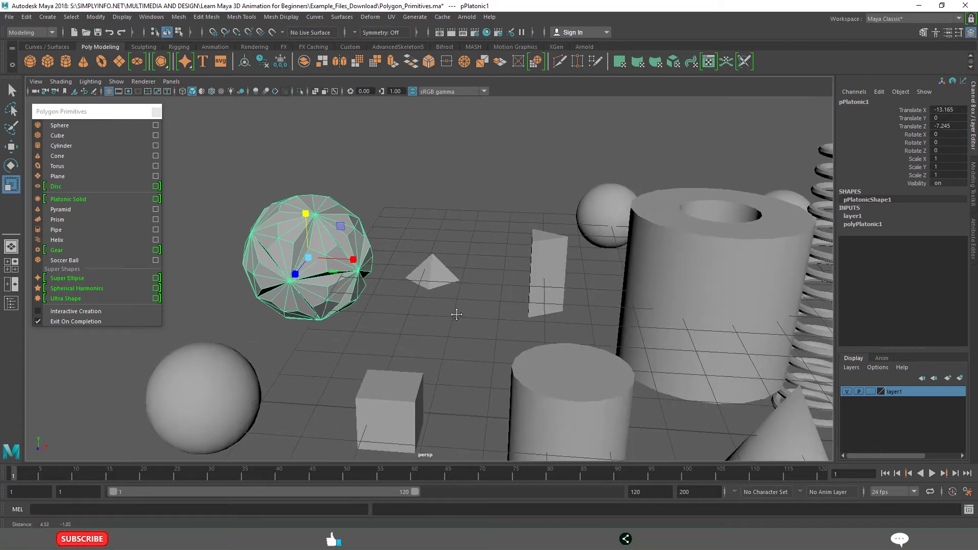
scroll(489, 327, up, 5)
click(467, 366)
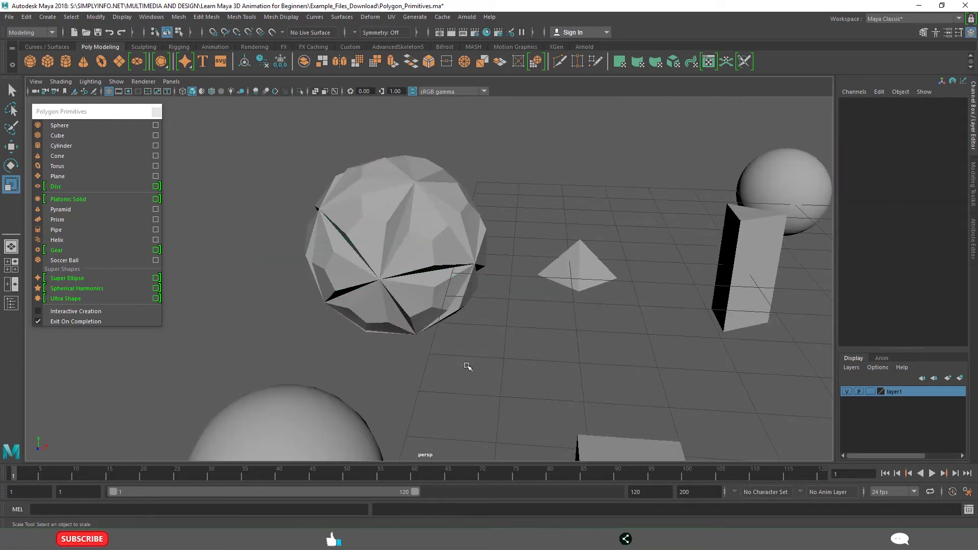
alt+drag(409, 358, 449, 320)
click(412, 269)
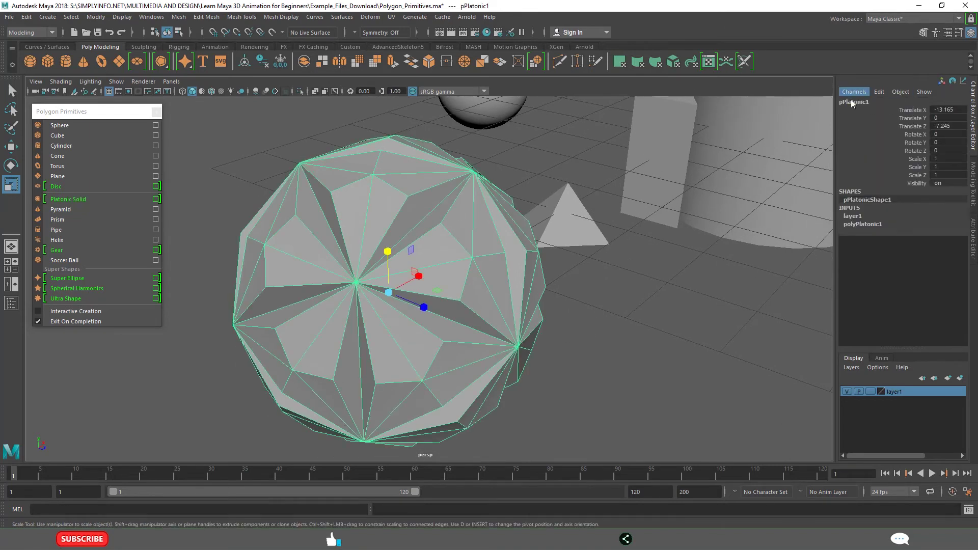
click(702, 393)
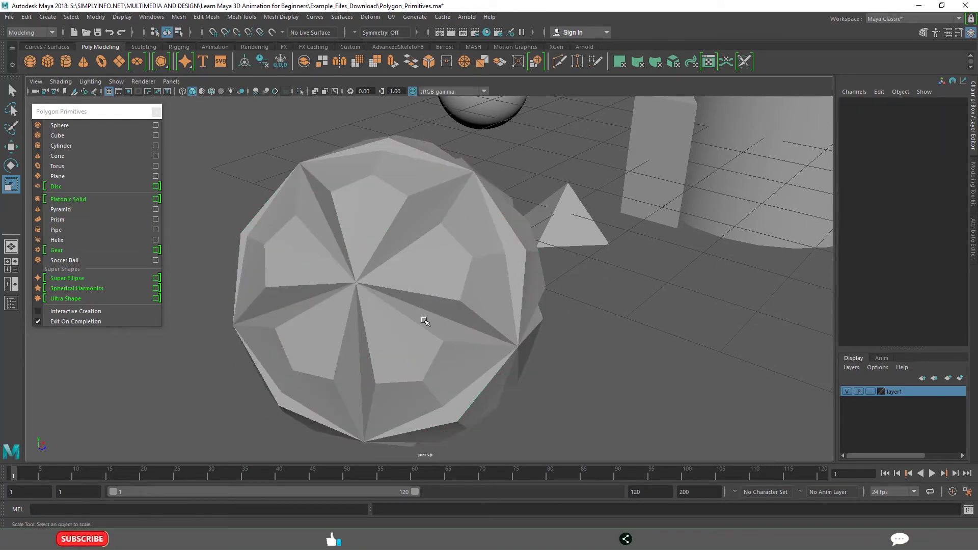
click(423, 302)
scroll(530, 341, down, 4)
click(571, 349)
- Hide layer1 with all its primitives to leave an empty grid
scroll(586, 378, down, 3)
scroll(601, 365, down, 5)
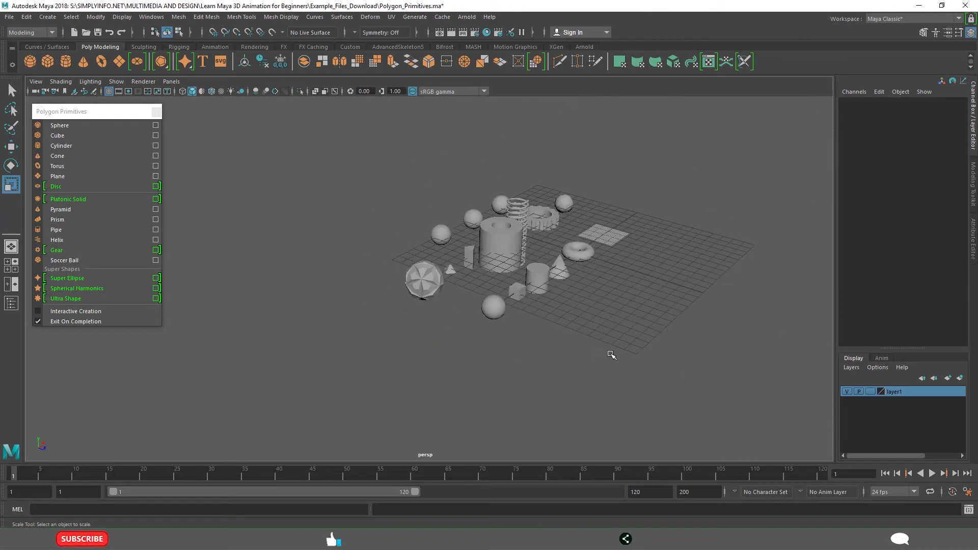
alt+middle_drag(611, 356, 525, 373)
scroll(524, 374, up, 4)
click(847, 391)
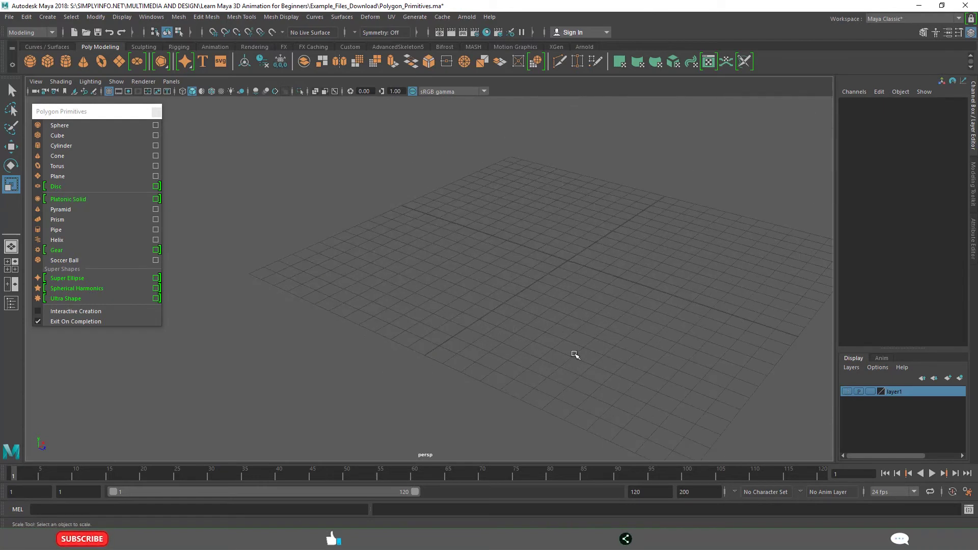
- Create a polygon sphere with the current options at the centre of the grid and keep it selected
alt+middle_drag(623, 329, 468, 316)
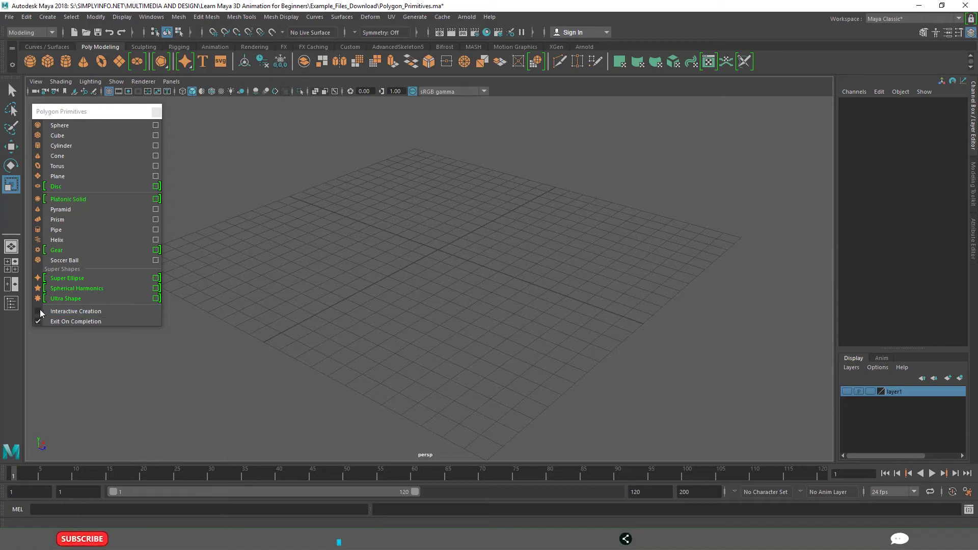
click(68, 126)
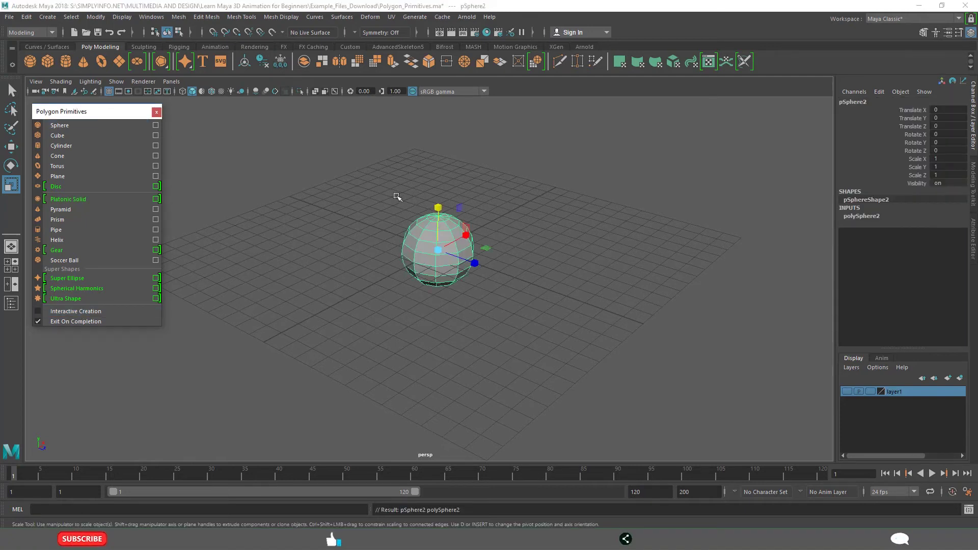
click(408, 362)
key(ctrl+z)
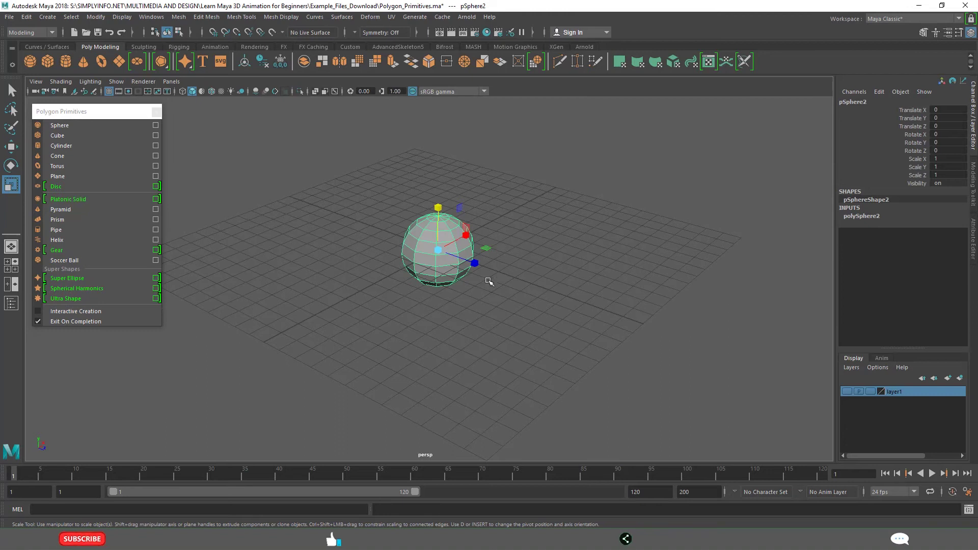
scroll(487, 286, up, 5)
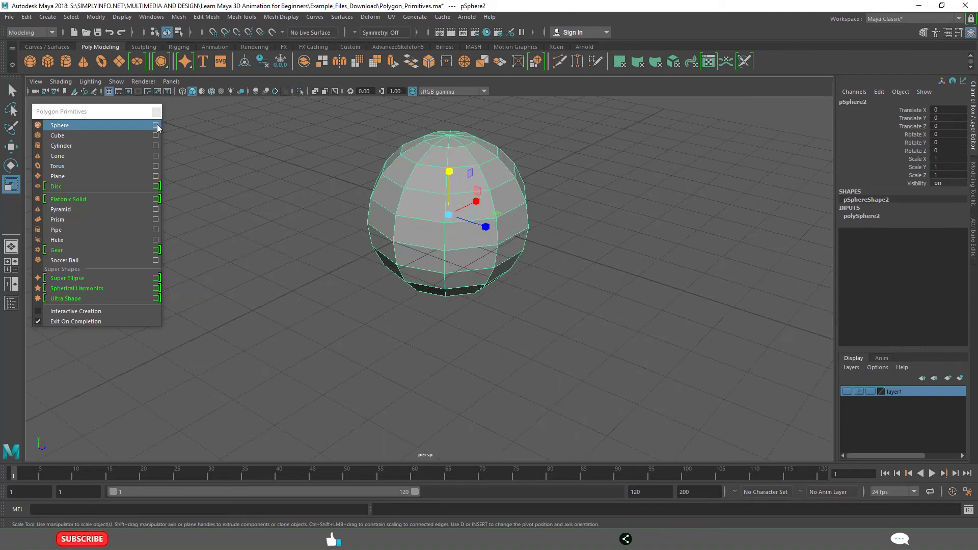
- Create a second sphere with radius 1 and increased axis and height divisions, and move it about 4 units along Z
click(155, 125)
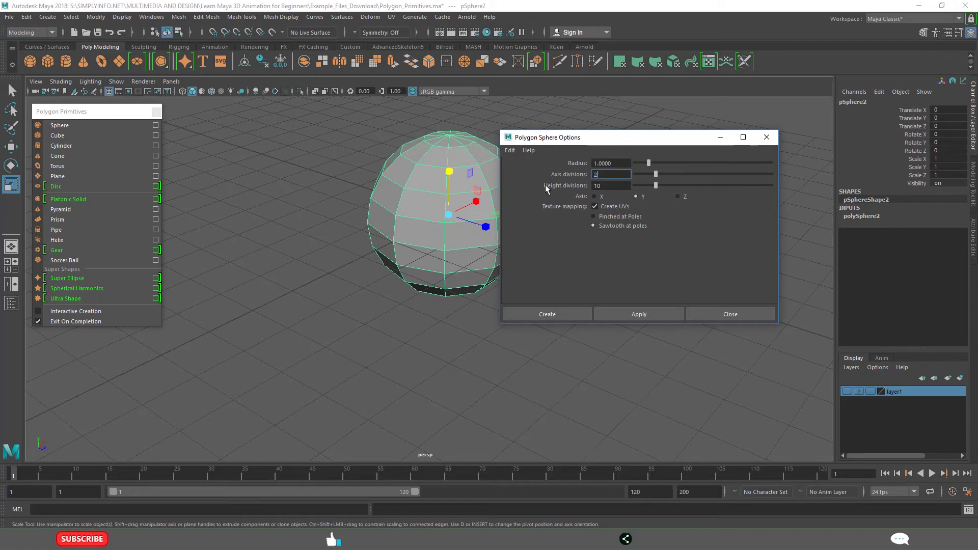
click(646, 315)
click(718, 312)
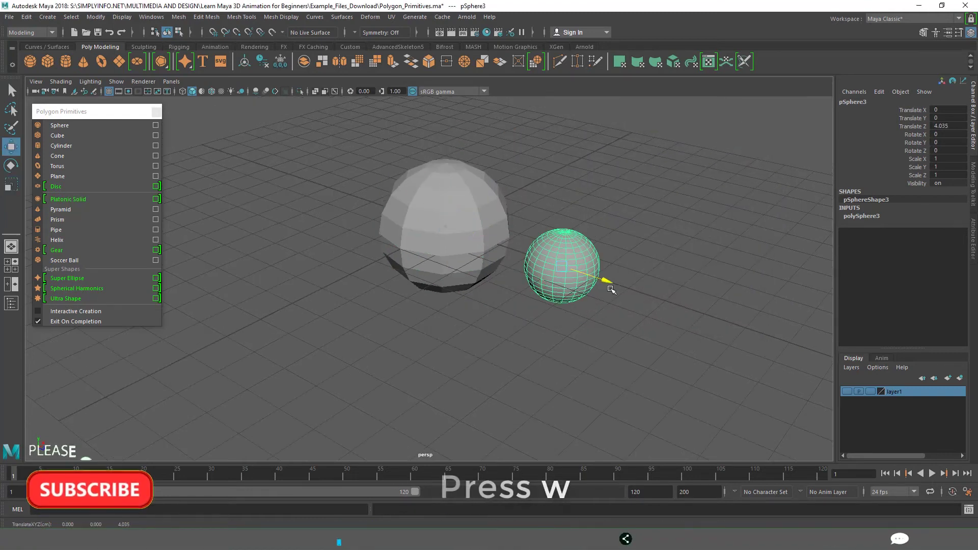
key(w)
drag(537, 218, 649, 312)
- Select both spheres, move them together further along Z and deselect them
click(512, 247)
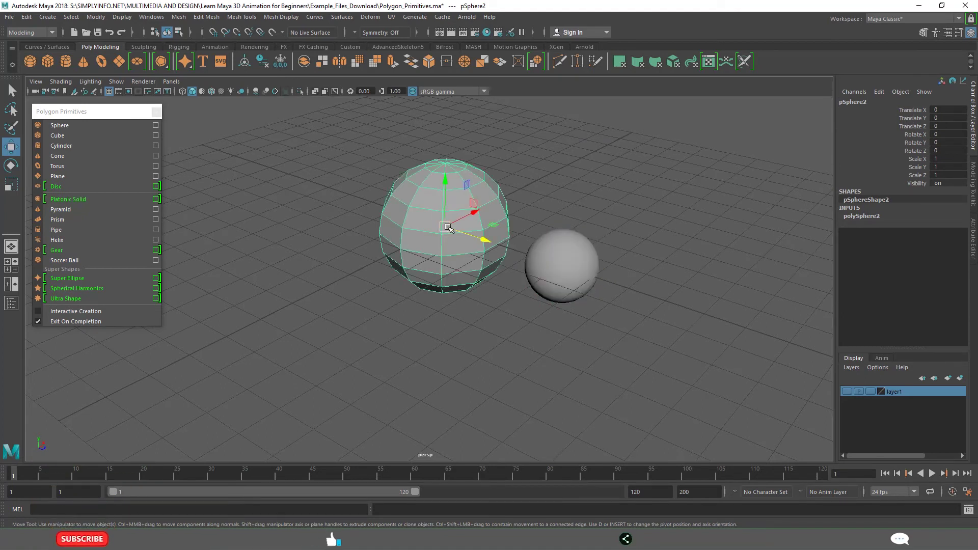
click(646, 290)
drag(336, 153, 600, 304)
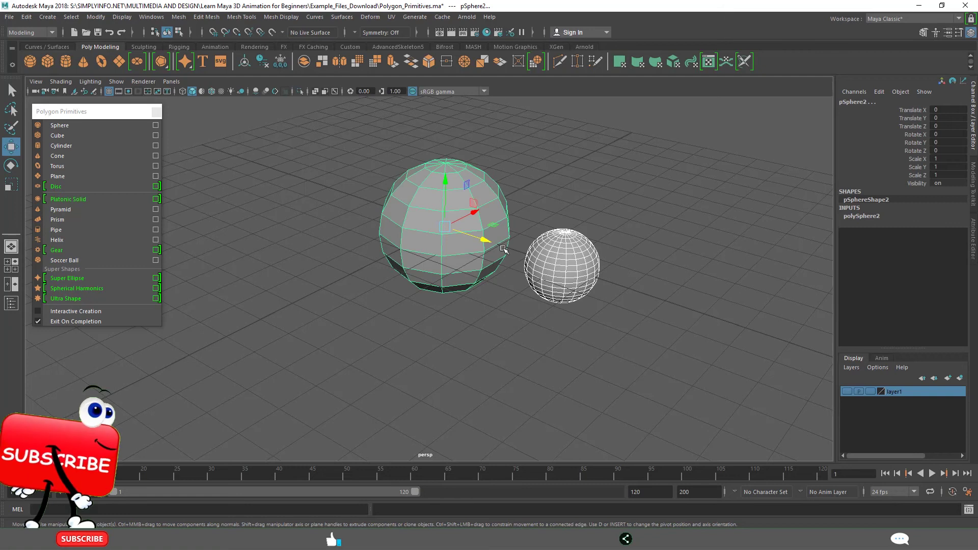
drag(483, 238, 698, 313)
click(332, 279)
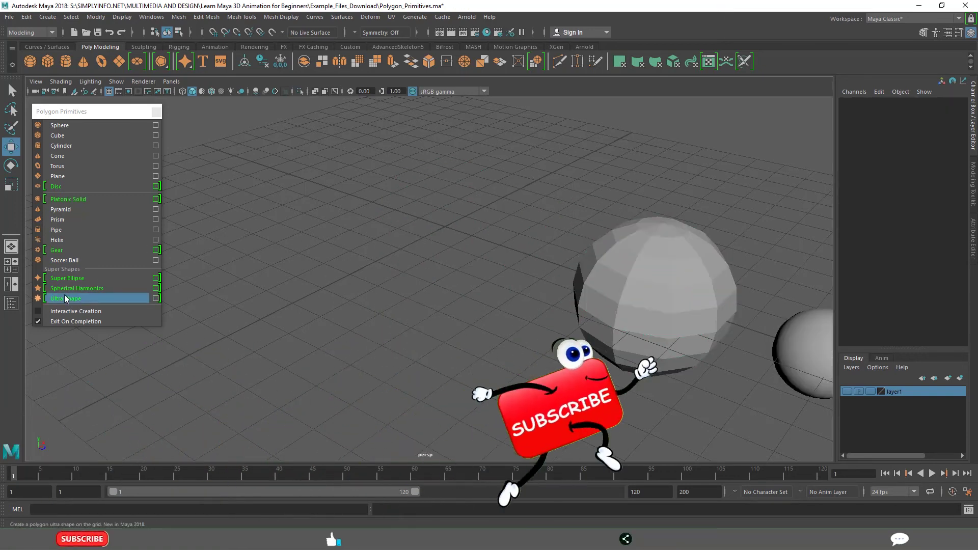
- Enable Interactive Creation and draw a new sphere on the grid beside the two existing ones
click(53, 311)
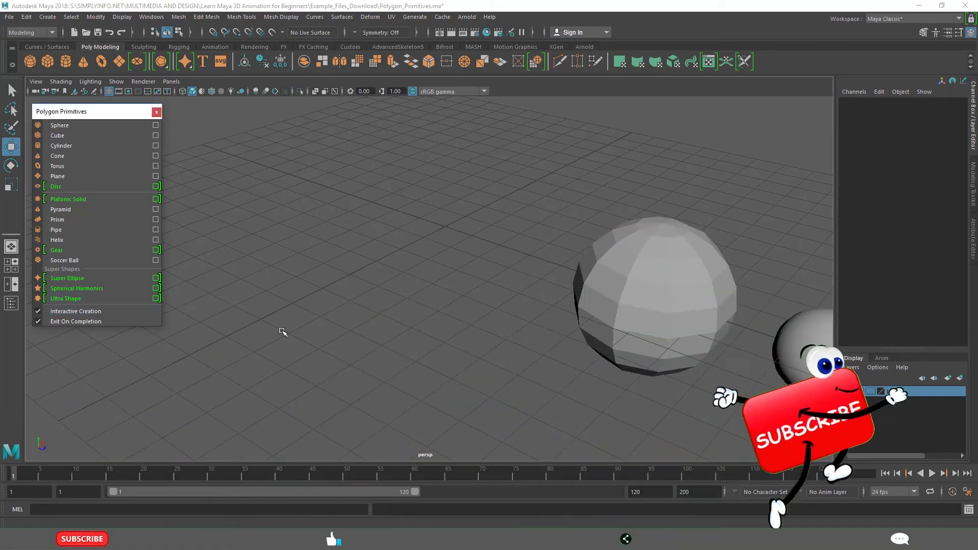
click(56, 125)
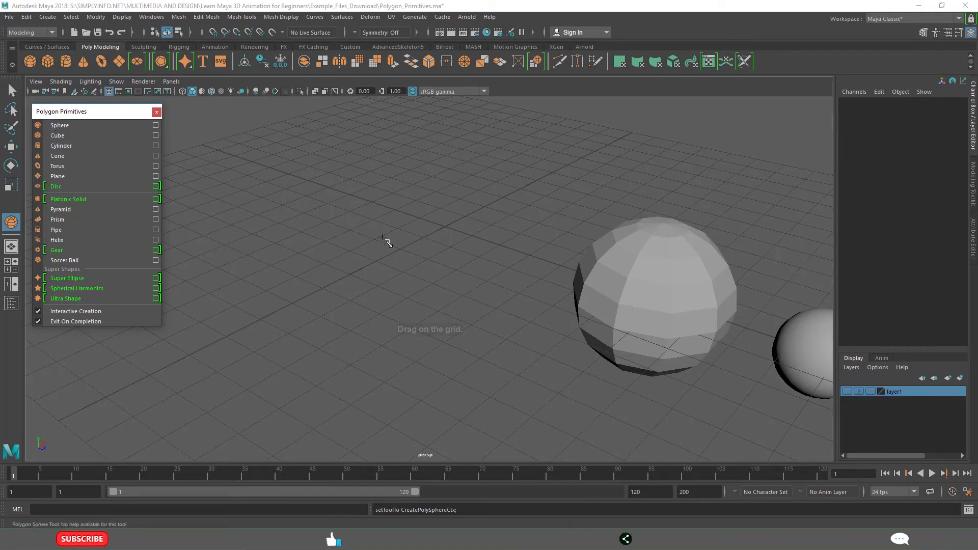
drag(398, 248, 449, 273)
- Draw a cylinder interactively on the grid behind the spheres and deselect it
click(61, 146)
drag(532, 185, 571, 98)
click(537, 314)
scroll(526, 336, down, 5)
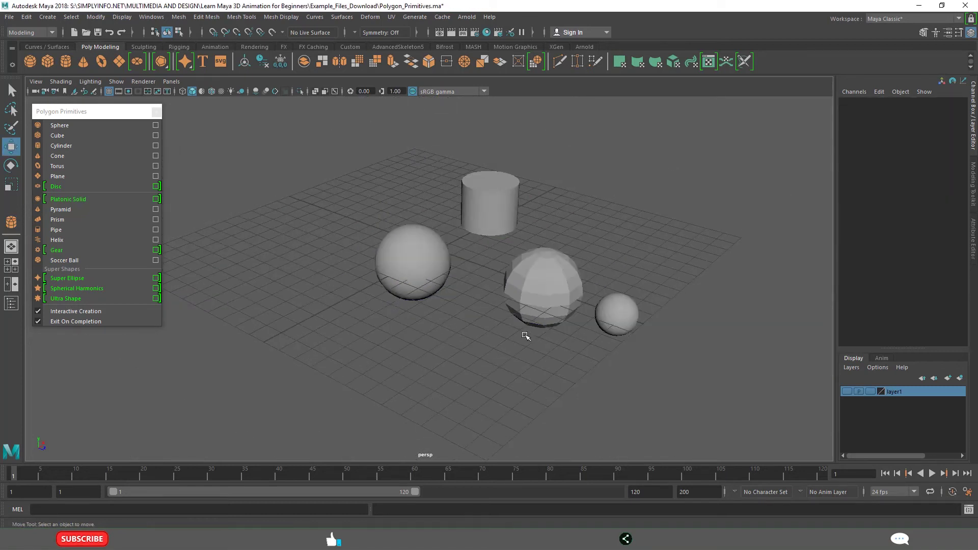
- Draw a large pipe on the free part of the grid, about 3.6 in radius and 8.7 high, and deselect it
scroll(451, 343, up, 3)
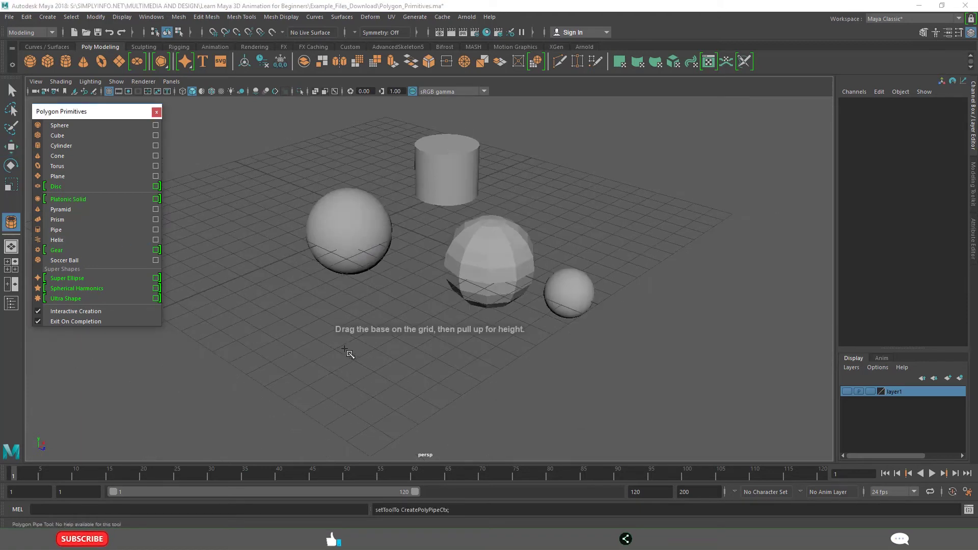
mouse_move(328, 352)
mouse_down()
mouse_move(400, 346)
mouse_move(404, 250)
mouse_up()
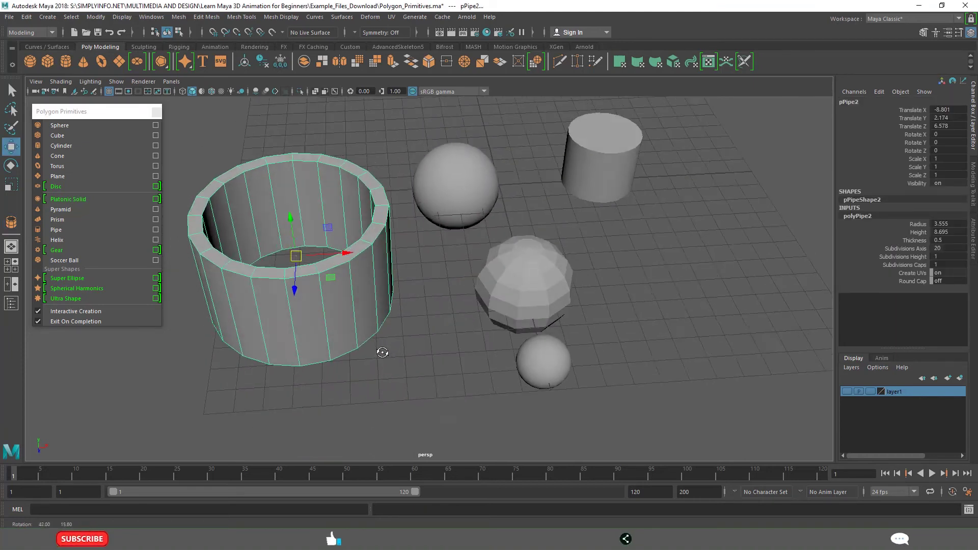
alt+middle_drag(380, 349, 445, 367)
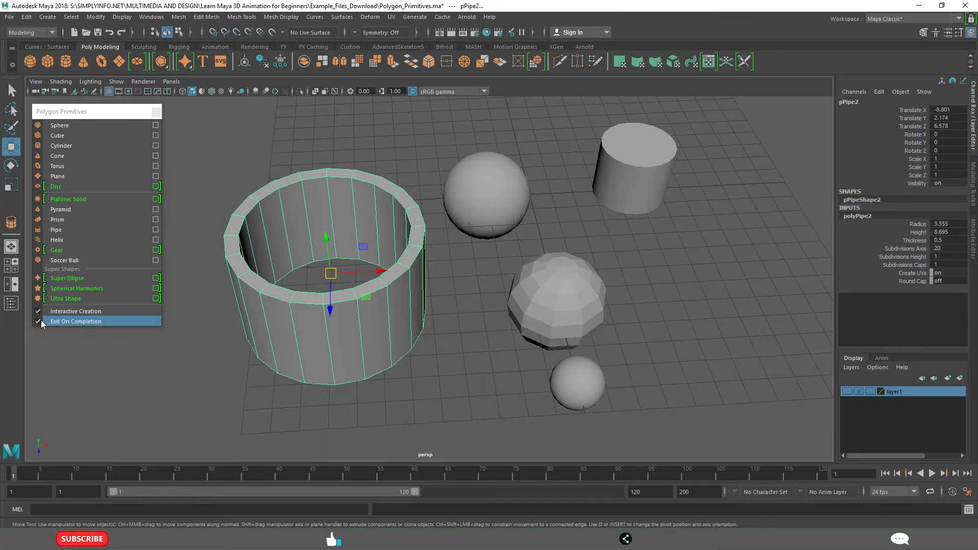
click(410, 135)
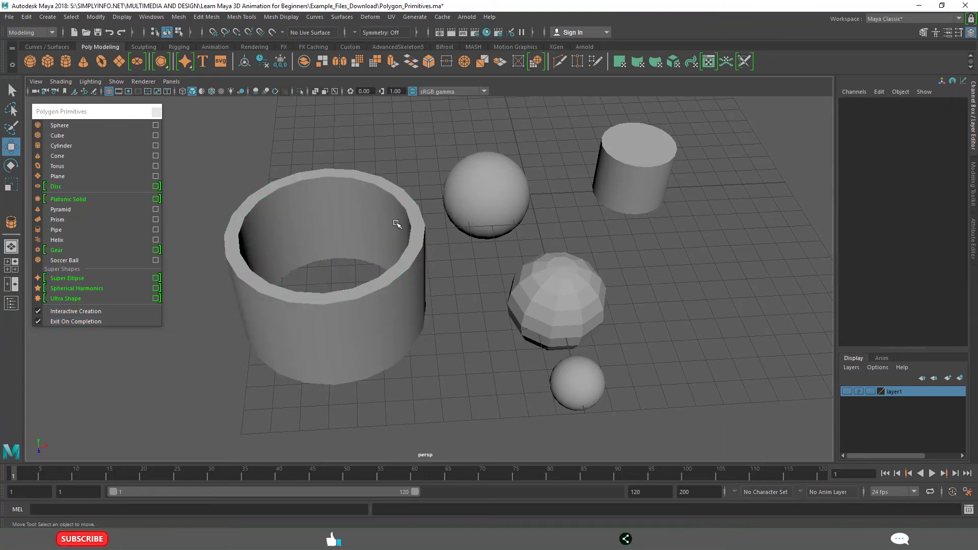
- Turn off Exit On Completion and draw a cylinder beside the faceted sphere, about 1.6 in radius and 3.3 high
click(53, 322)
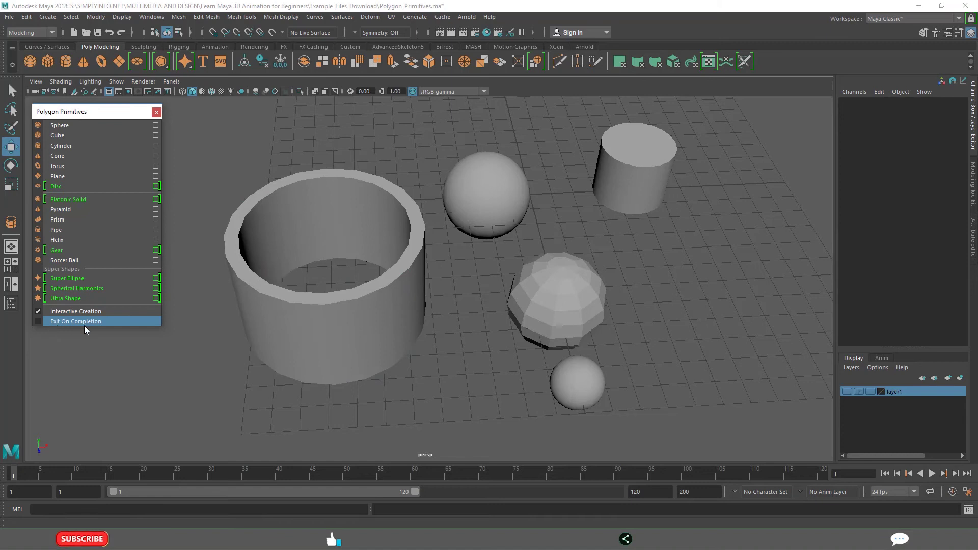
click(67, 145)
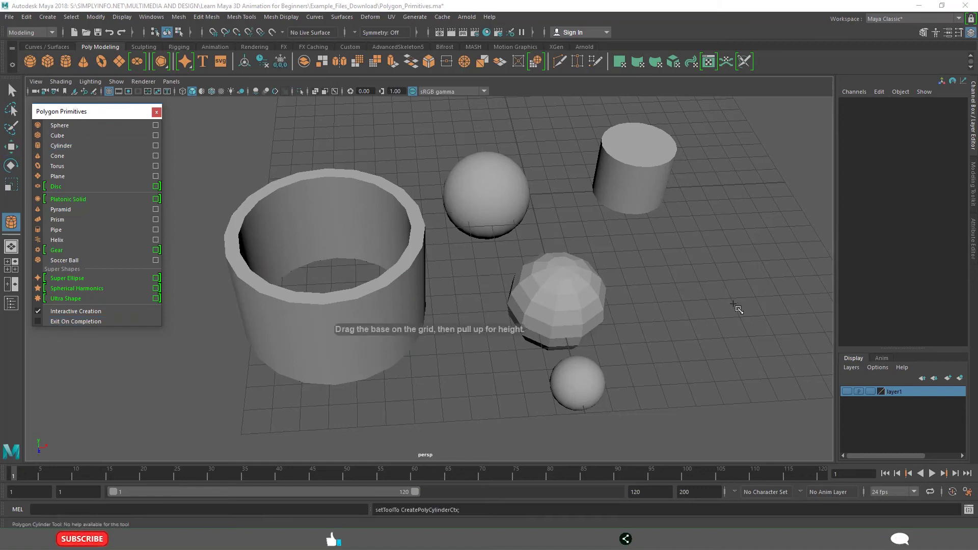
mouse_move(714, 310)
mouse_down()
mouse_move(749, 328)
mouse_move(726, 266)
mouse_move(703, 249)
mouse_up()
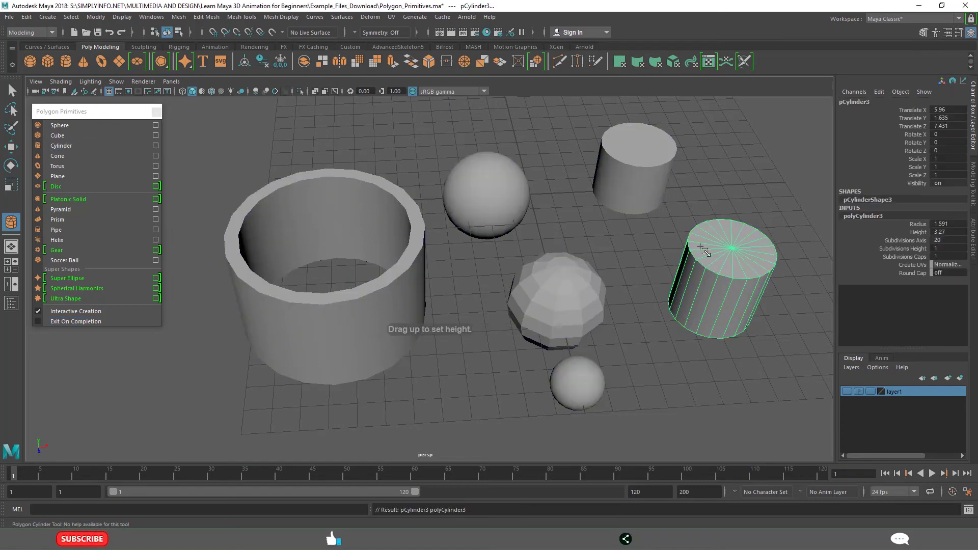
- Draw four more cylinders clustered near the last one, place a single default-size cylinder of radius 1 and height 2, and leave the tool
alt+middle_drag(597, 237, 499, 233)
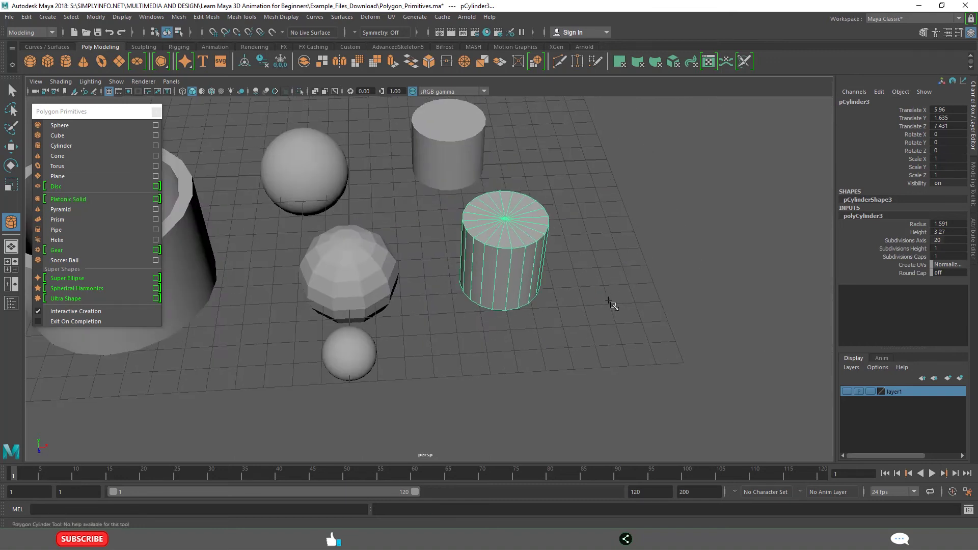
drag(608, 302, 625, 287)
drag(626, 288, 627, 230)
drag(517, 366, 606, 288)
drag(530, 356, 547, 282)
drag(623, 340, 669, 365)
drag(642, 328, 644, 243)
click(694, 377)
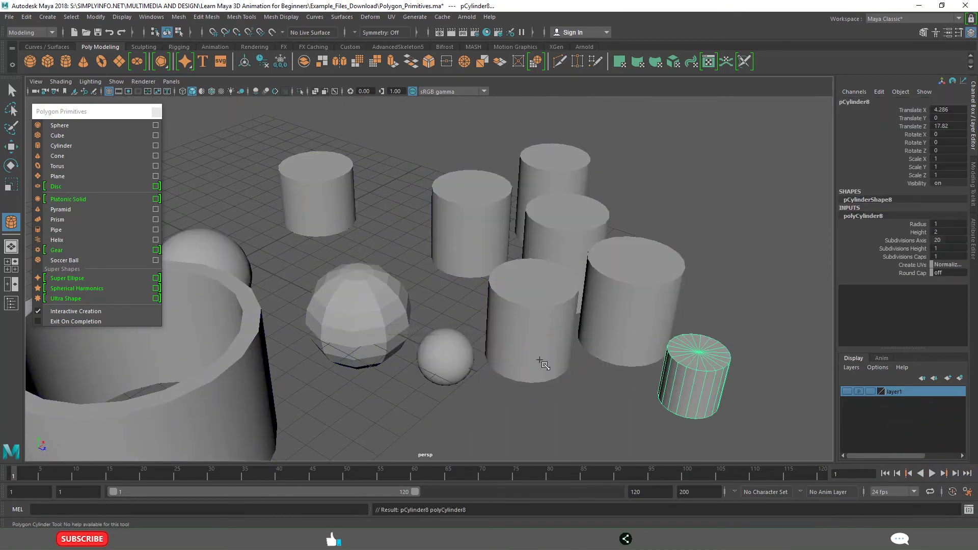
alt+drag(539, 360, 520, 349)
key(a)
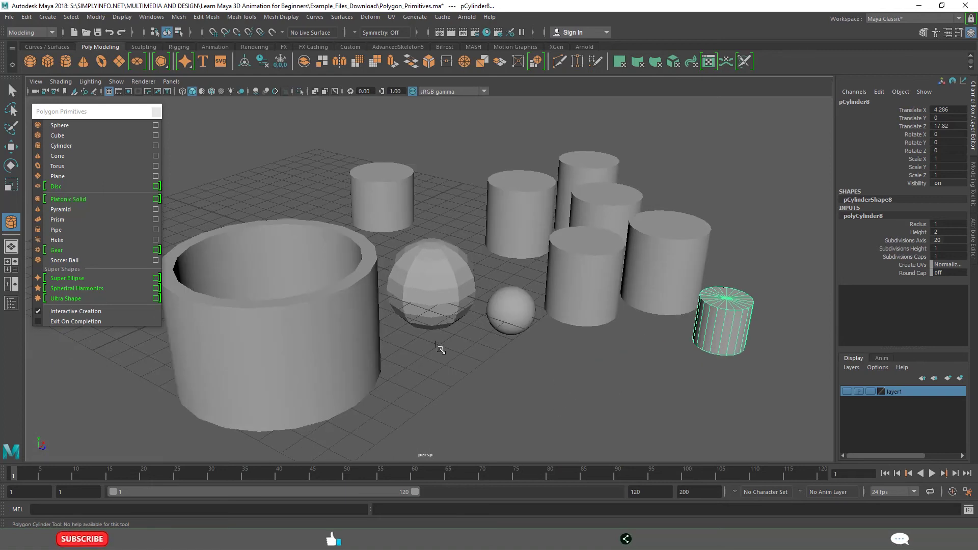
key(w)
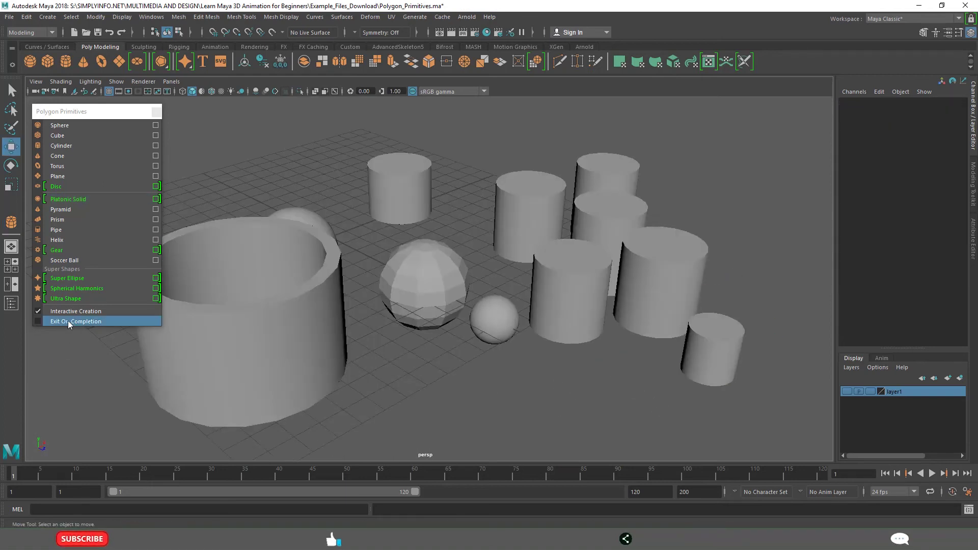
- Turn Exit On Completion back on and draw one more cylinder in front of the small sphere
click(79, 322)
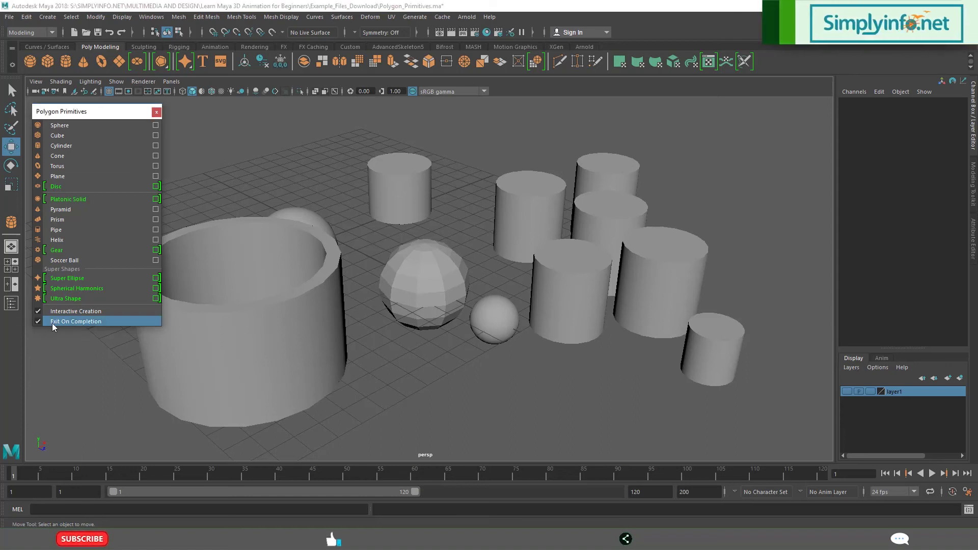
click(66, 144)
mouse_move(467, 406)
mouse_down()
mouse_move(509, 406)
mouse_move(485, 317)
mouse_up()
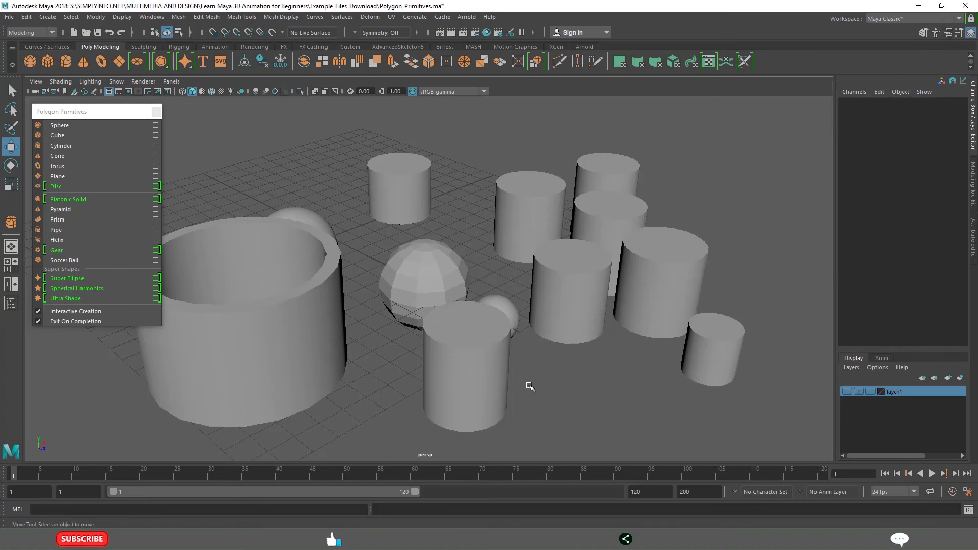
alt+drag(530, 386, 549, 379)
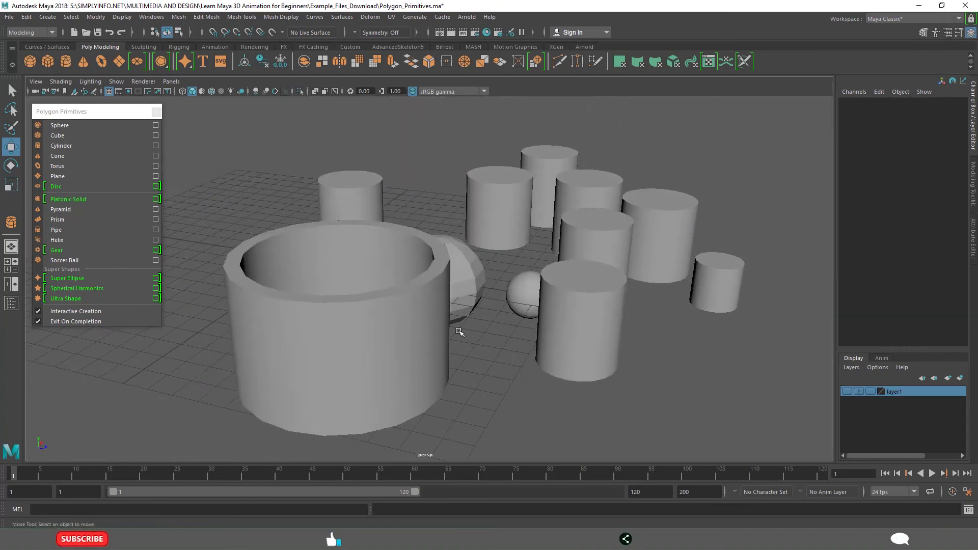
- Switch Exit On Completion off and on again, and turn off Interactive Creation
click(61, 321)
scroll(615, 368, down, 4)
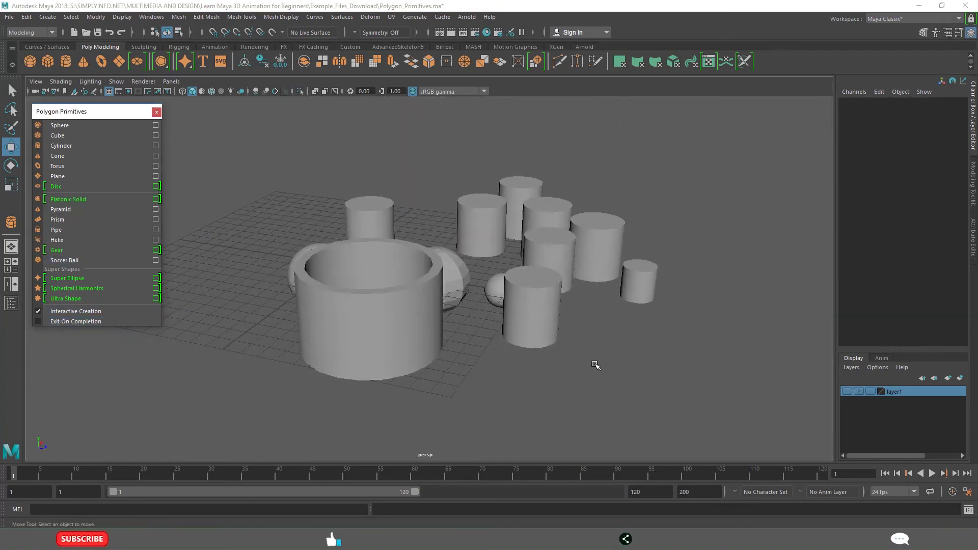
alt+drag(591, 360, 563, 355)
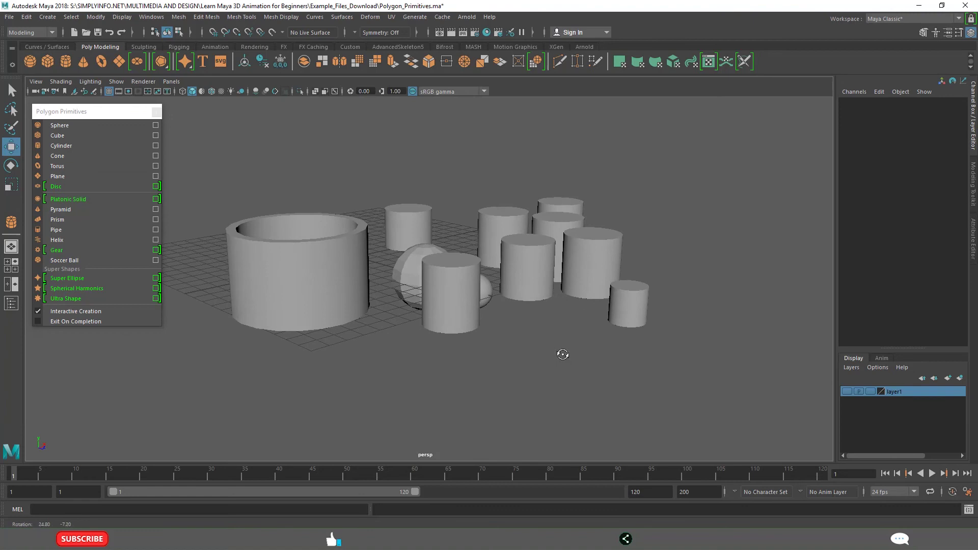
click(53, 313)
click(38, 322)
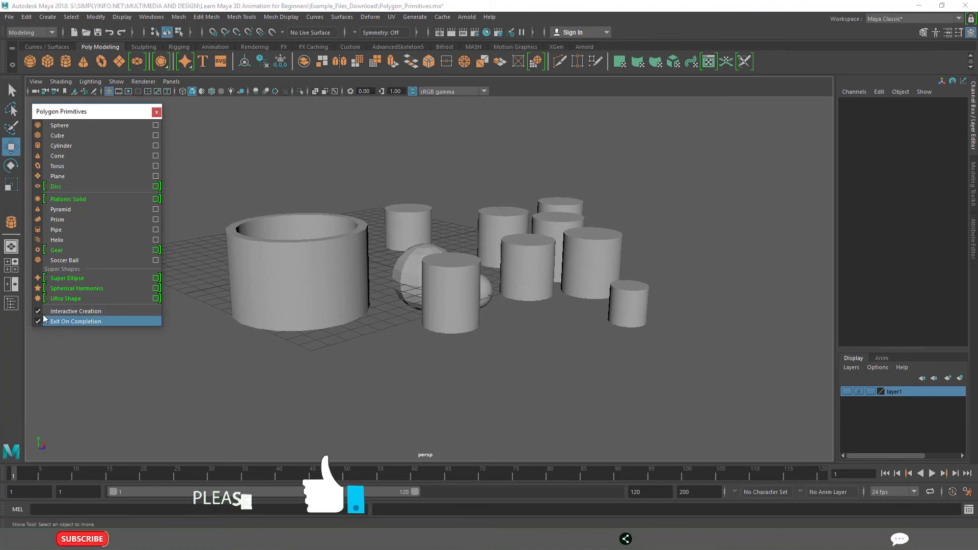
- Create a default sphere at the origin, move it along Z to about -7.4 and deselect it
click(58, 125)
alt+drag(353, 258, 277, 277)
drag(403, 250, 382, 209)
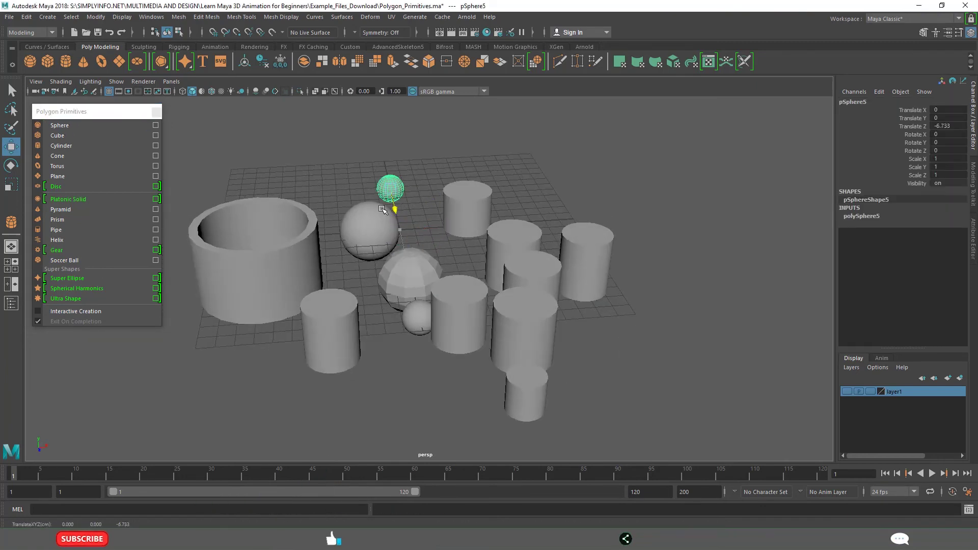
alt+drag(315, 258, 385, 306)
alt+middle_drag(386, 306, 420, 306)
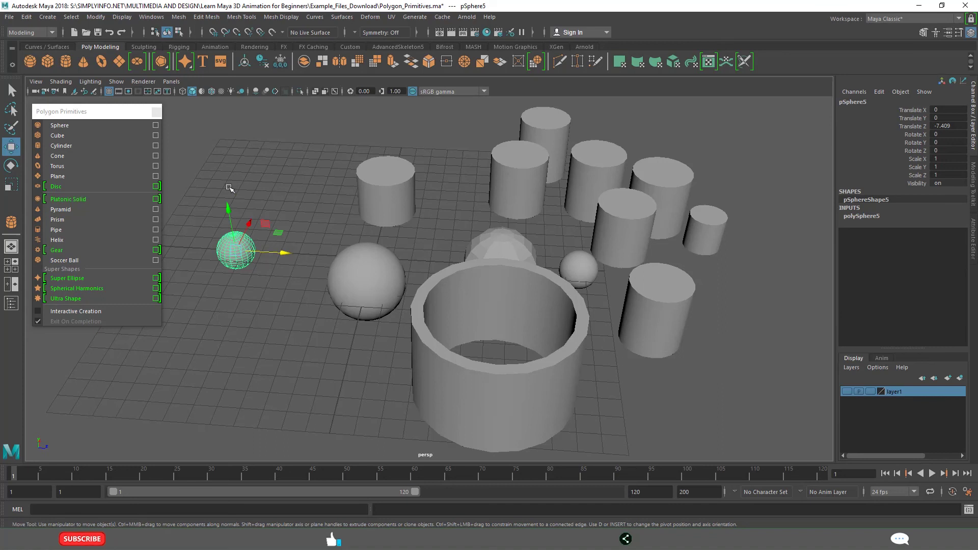
click(237, 342)
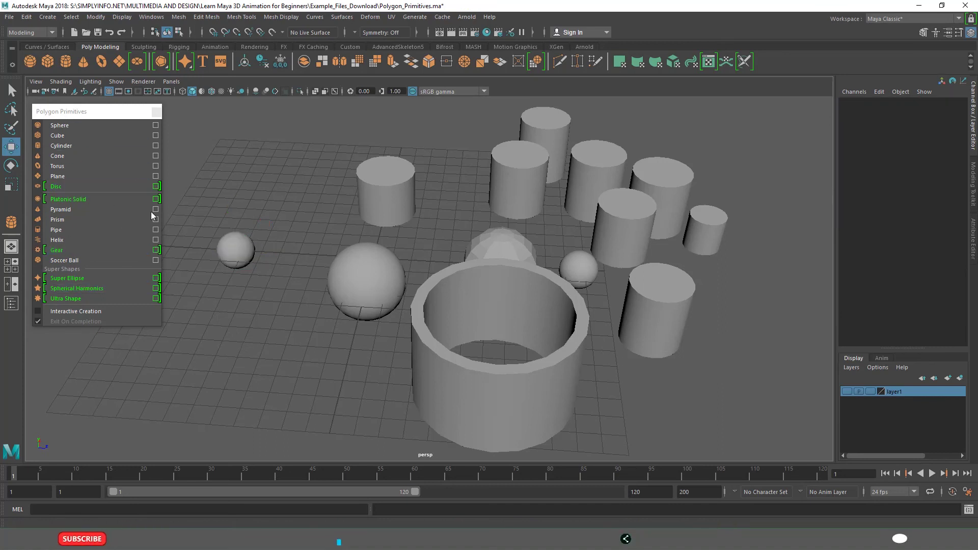
- Open the polygon cube's creation options and close them without creating a cube
click(155, 136)
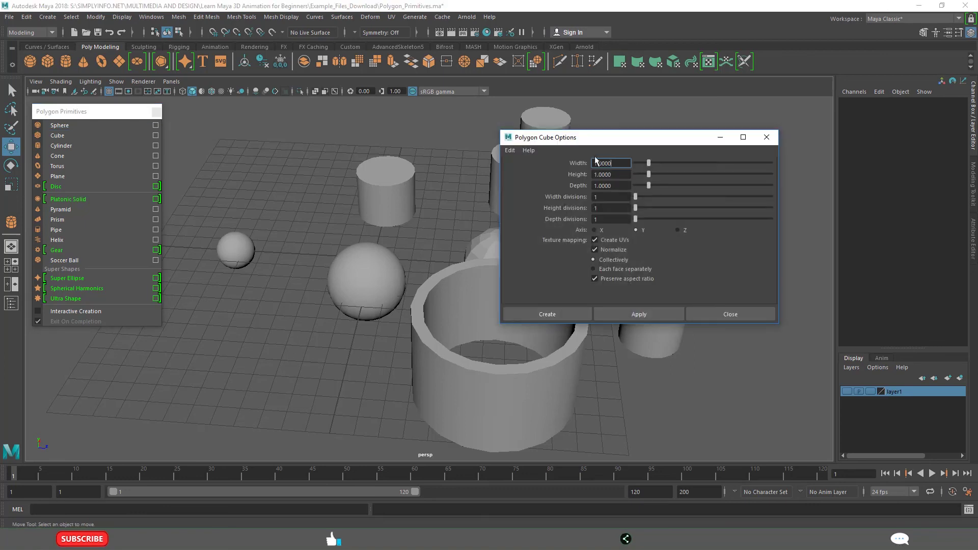
click(768, 137)
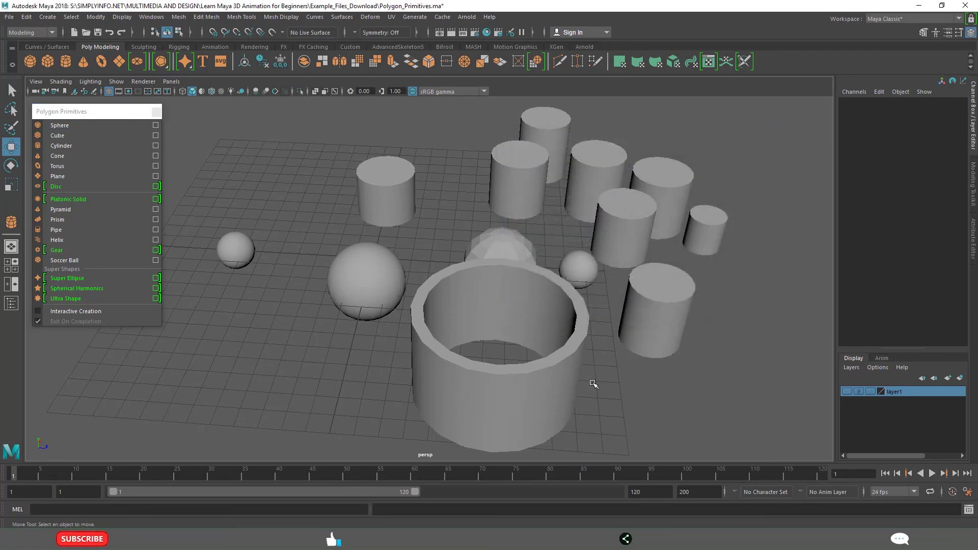